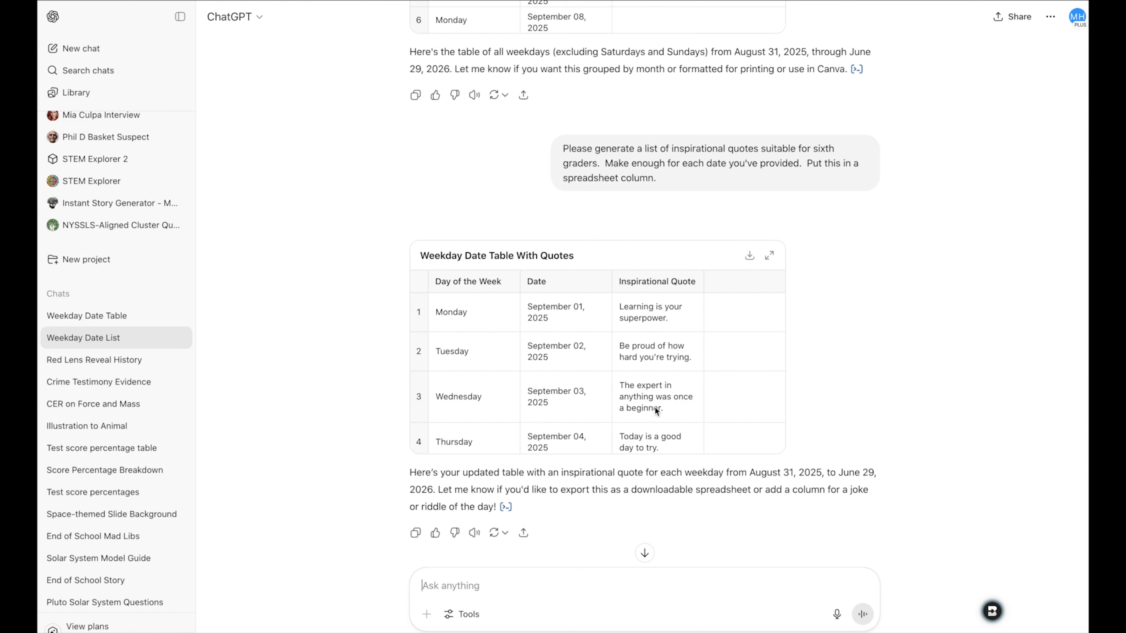
Review the generated weekday tables in the chat, covering the inspirational quotes, the riddles and the separate riddle answer column.
scroll(654, 407, "down", 5)
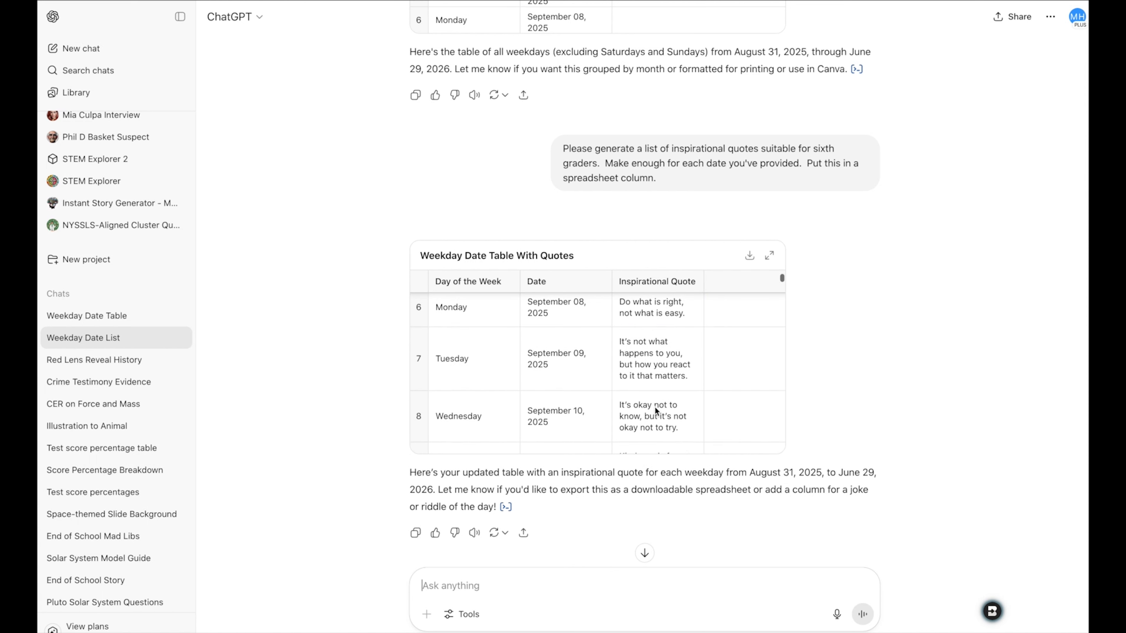
scroll(654, 406, "down", 5)
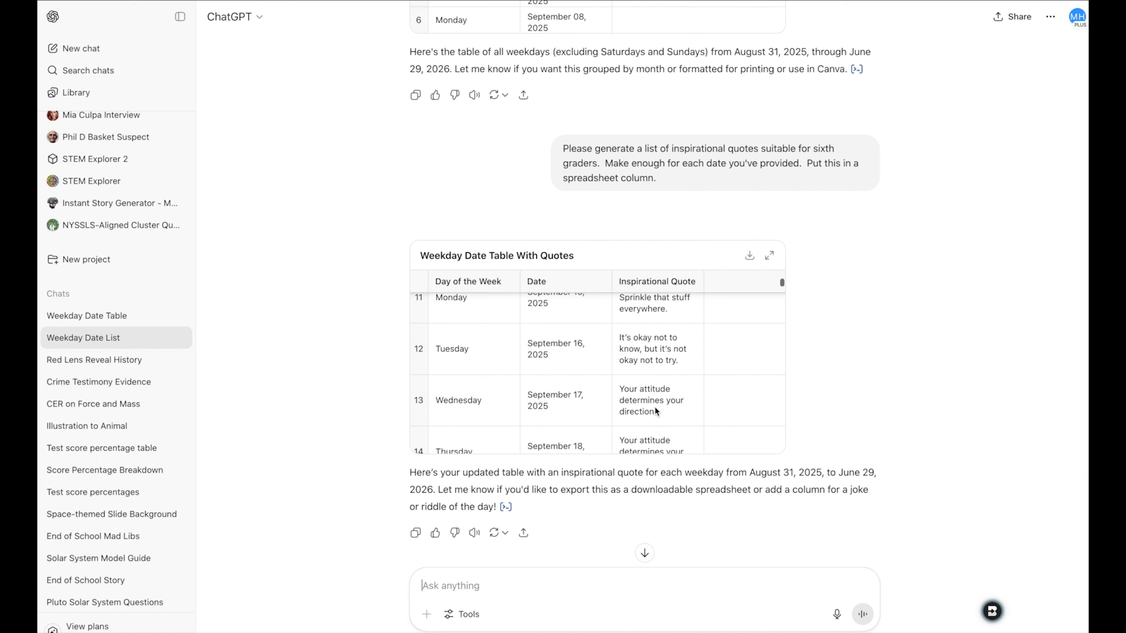
scroll(654, 407, "down", 5)
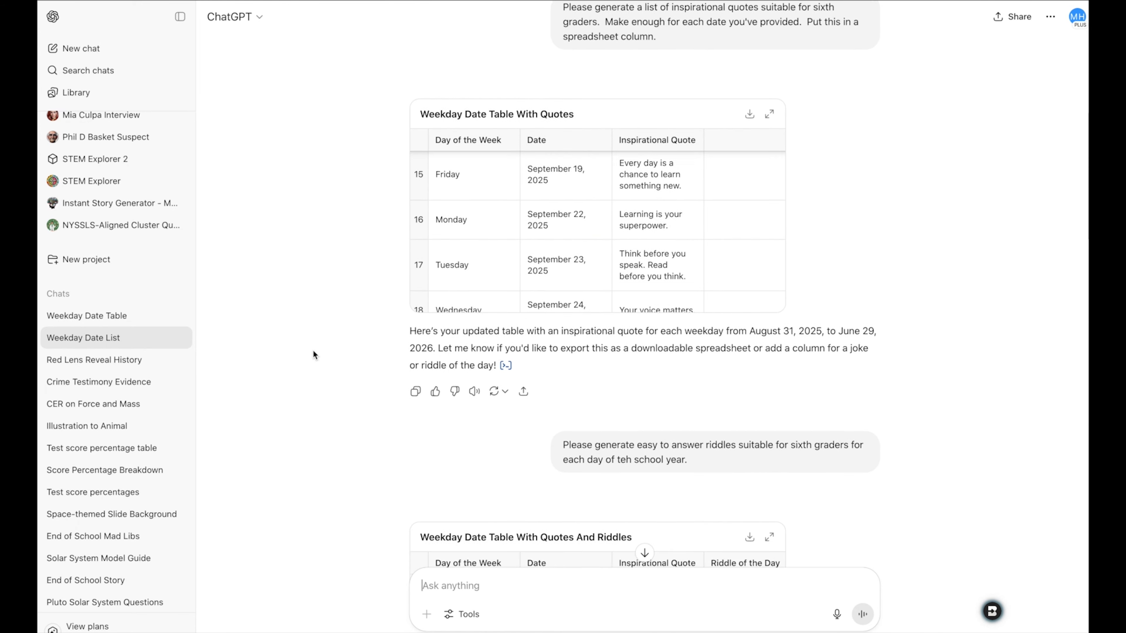
scroll(313, 354, "down", 4)
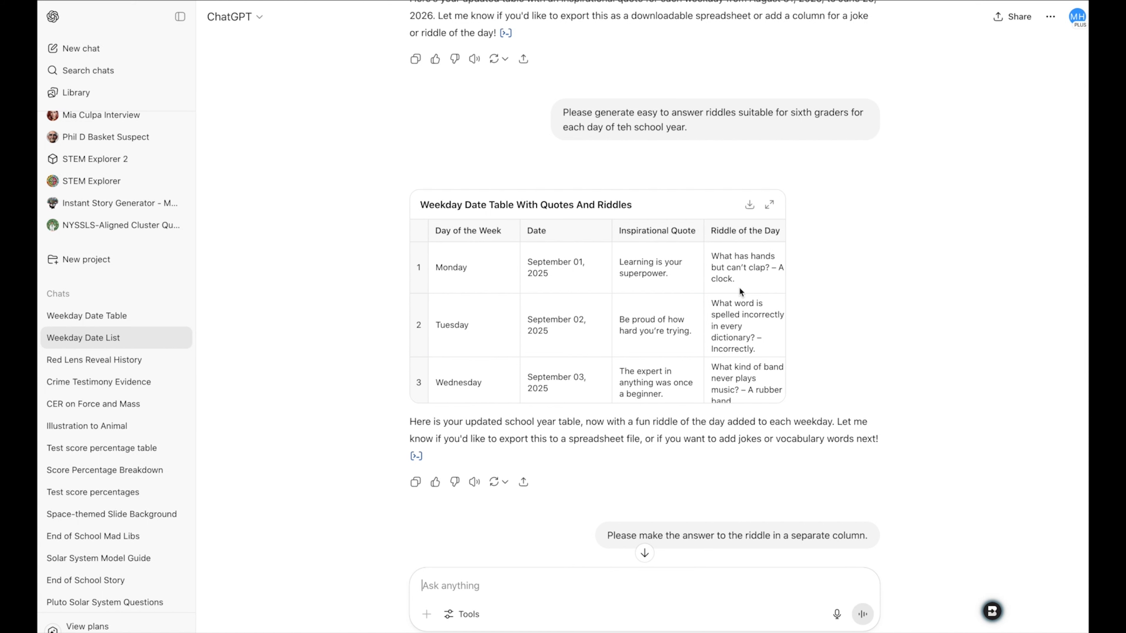
scroll(848, 313, "down", 1)
scroll(847, 316, "down", 2)
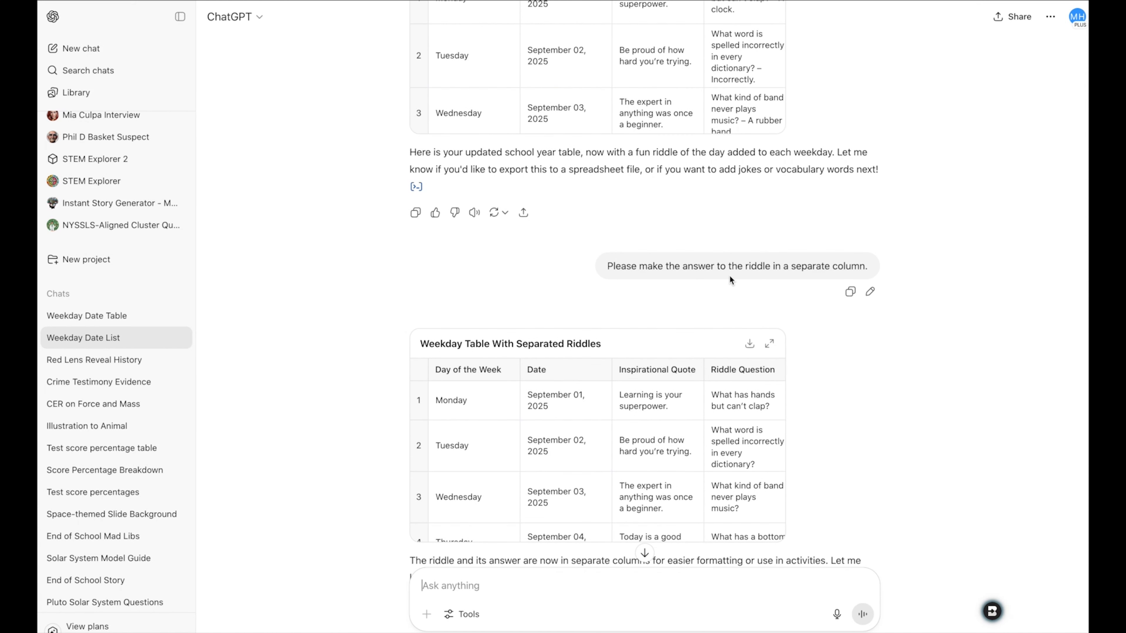
scroll(365, 340, "down", 2)
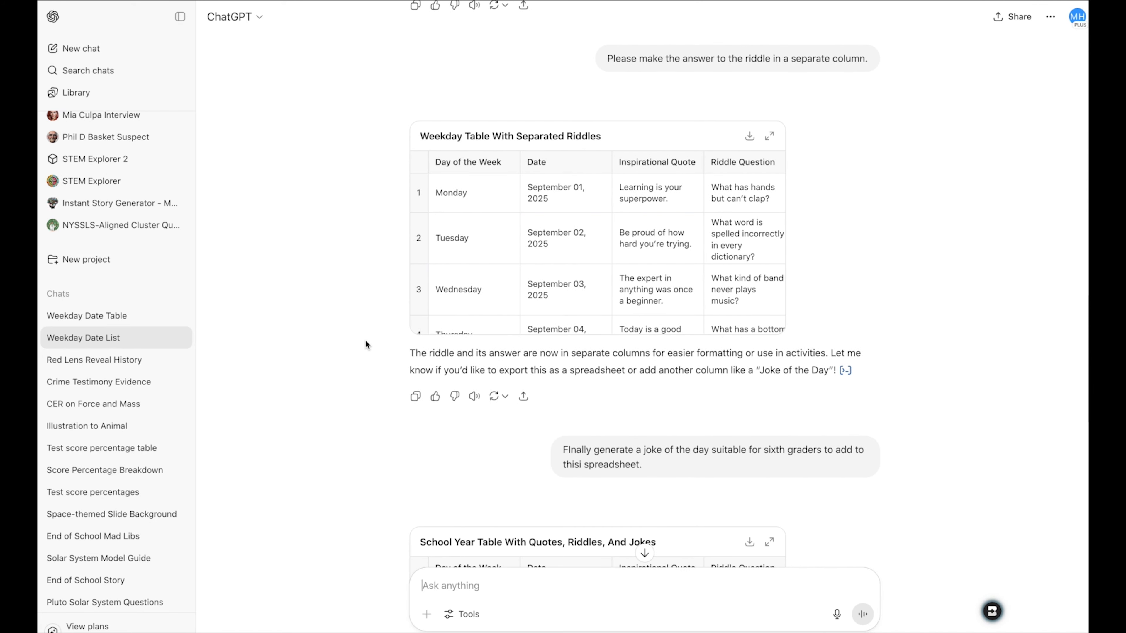
scroll(754, 198, "right", 3)
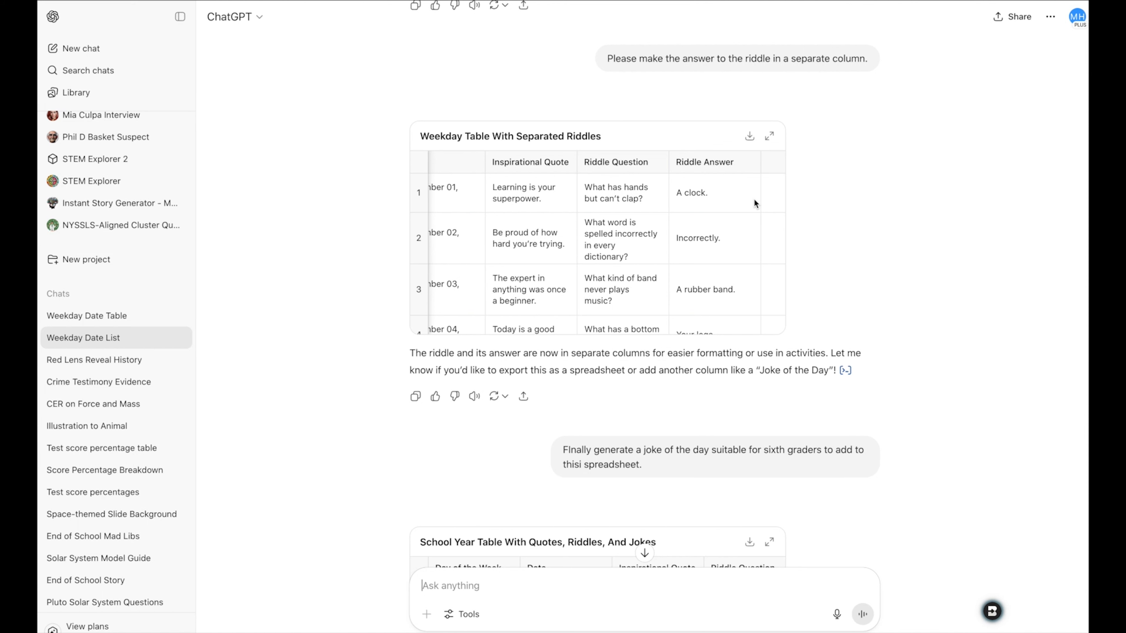
Look over the school year table with jokes across to its Joke of the Day column.
scroll(323, 316, "down", 5)
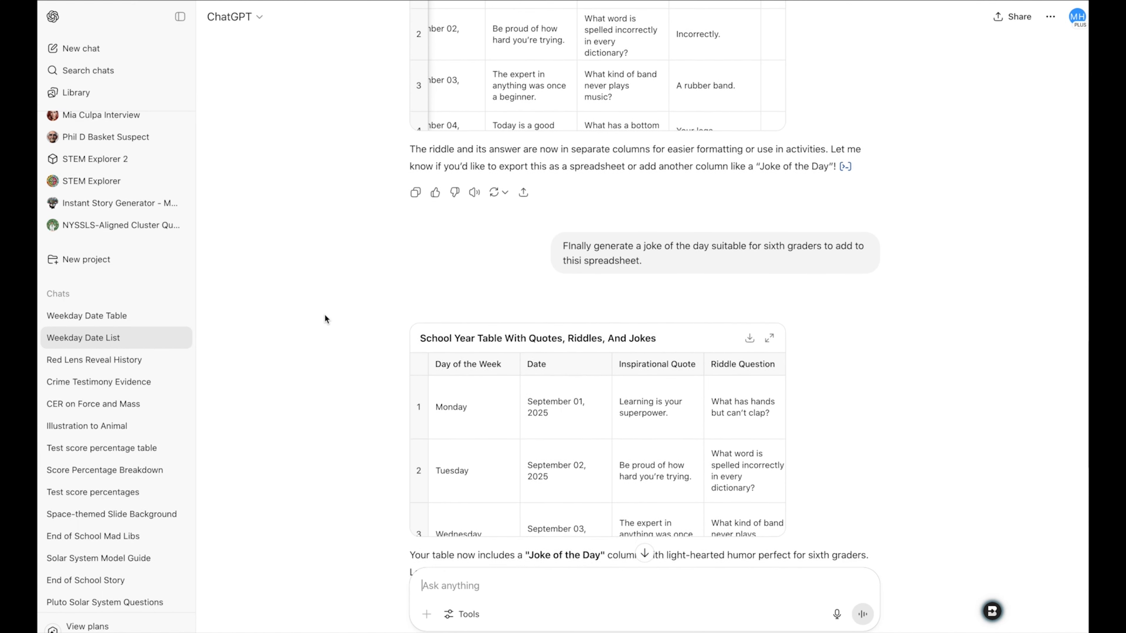
scroll(325, 314, "down", 2)
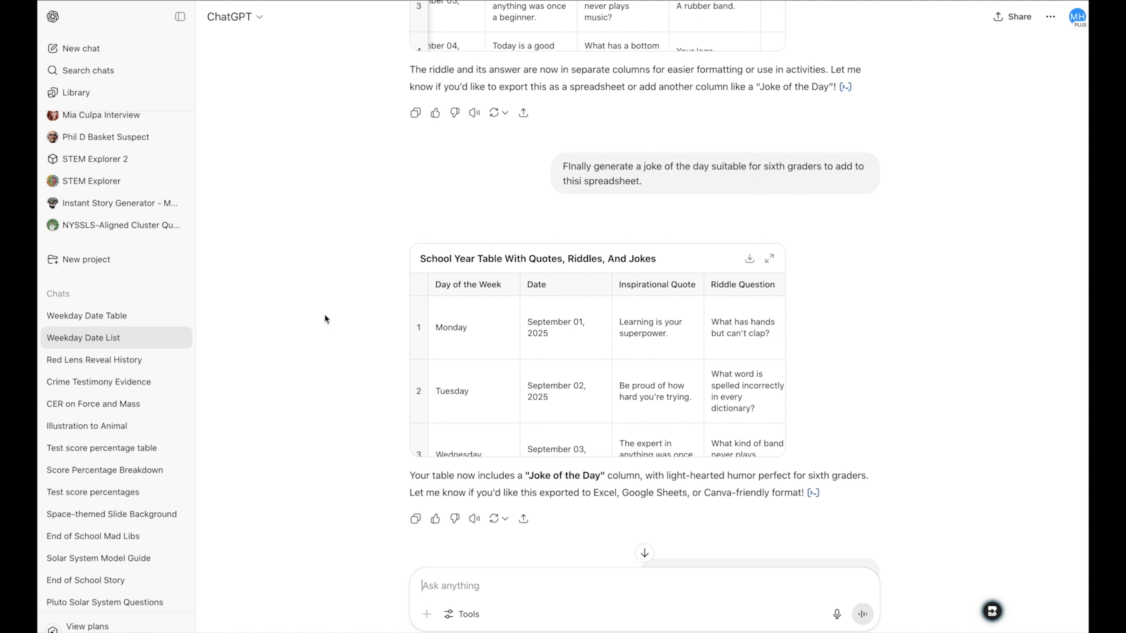
scroll(325, 314, "down", 1)
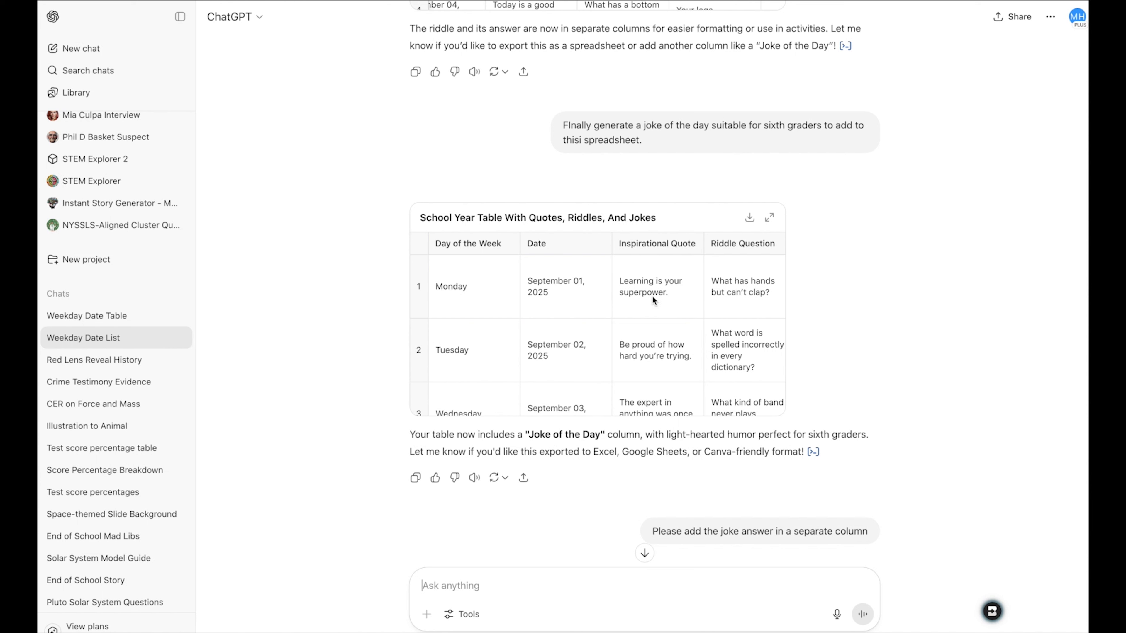
scroll(682, 306, "right", 5)
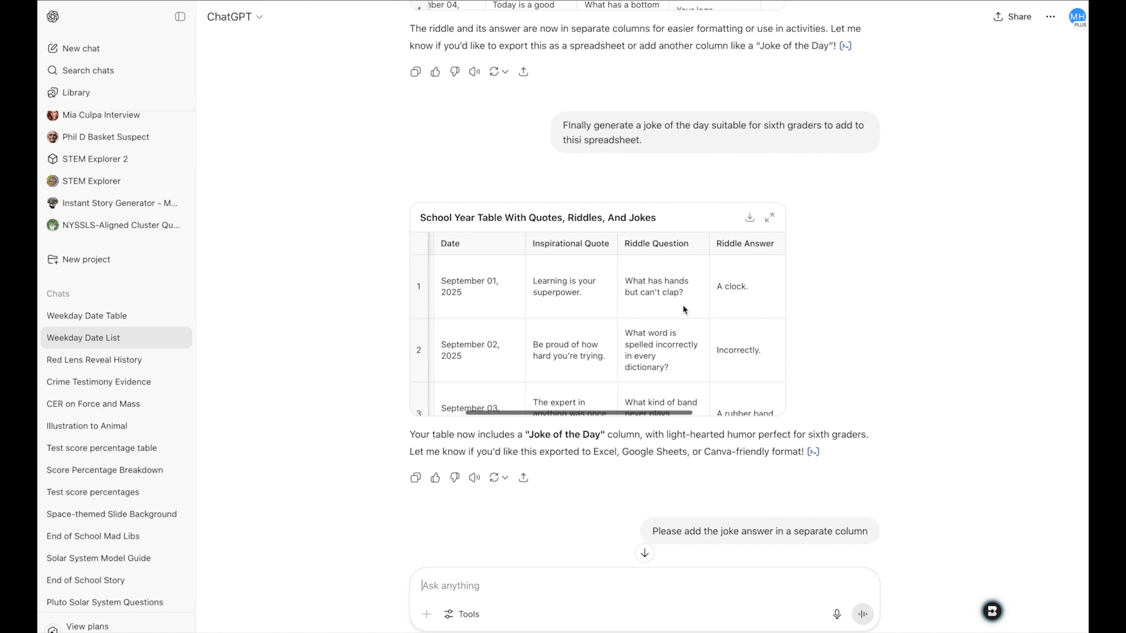
scroll(682, 306, "right", 1)
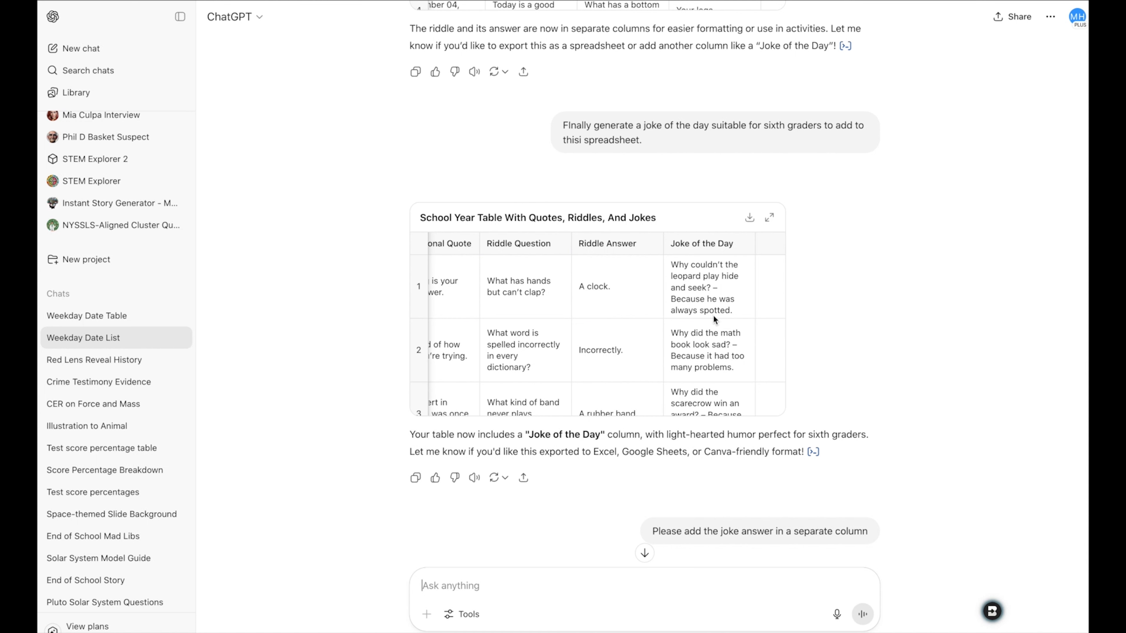
Check all columns of the Final School Year Table With Quotes, Riddles, And Jokes and download the table.
scroll(866, 460, "down", 5)
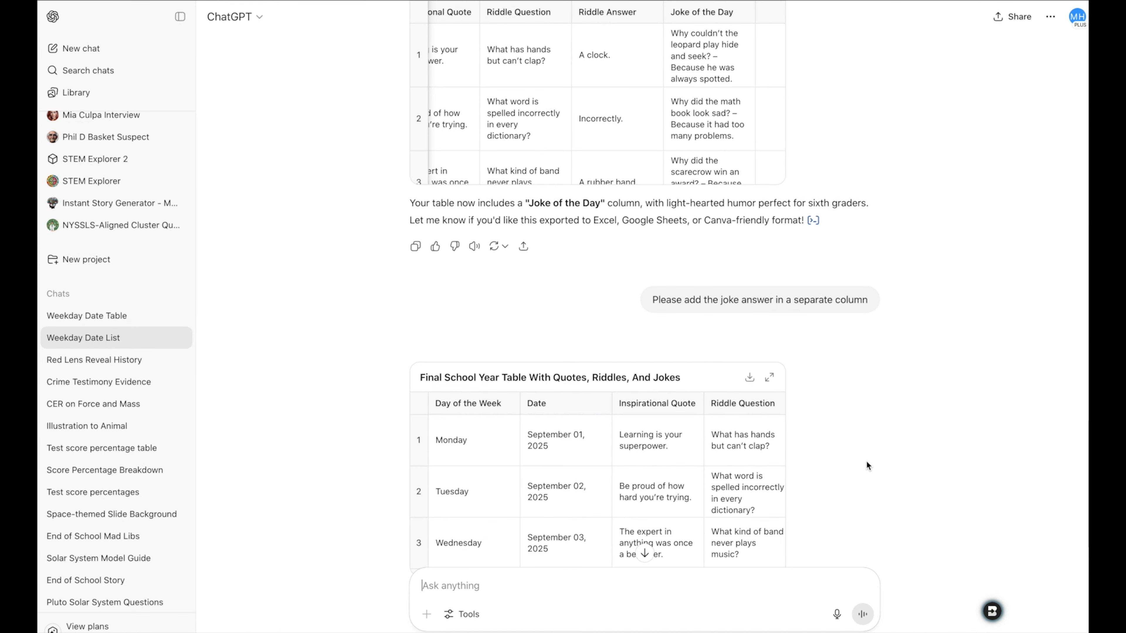
scroll(696, 313, "down", 3)
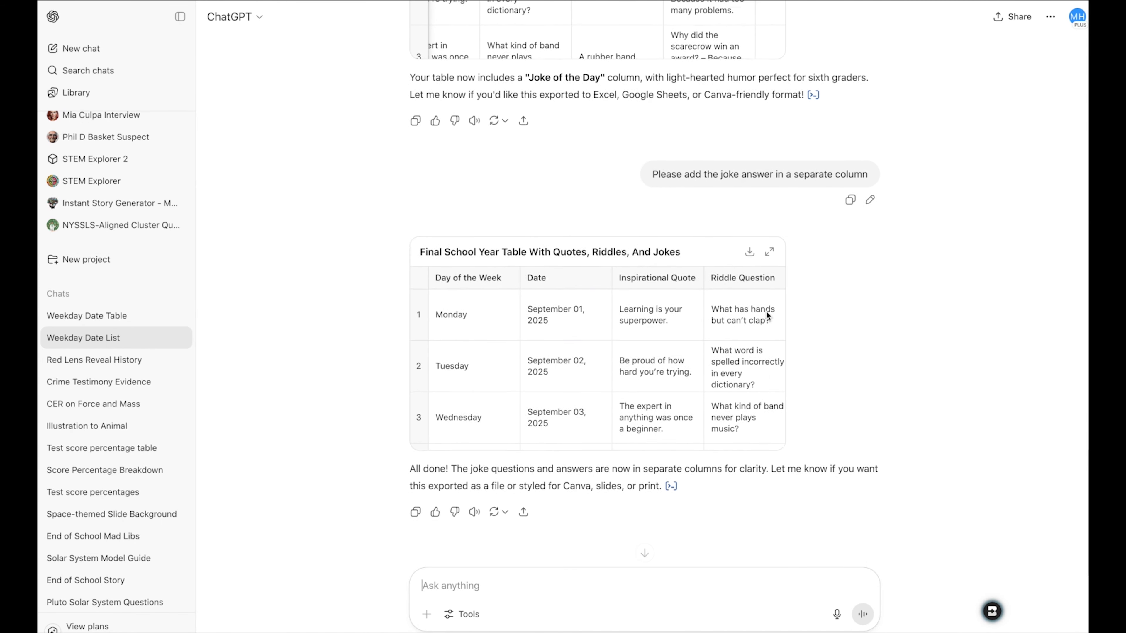
scroll(674, 303, "right", 5)
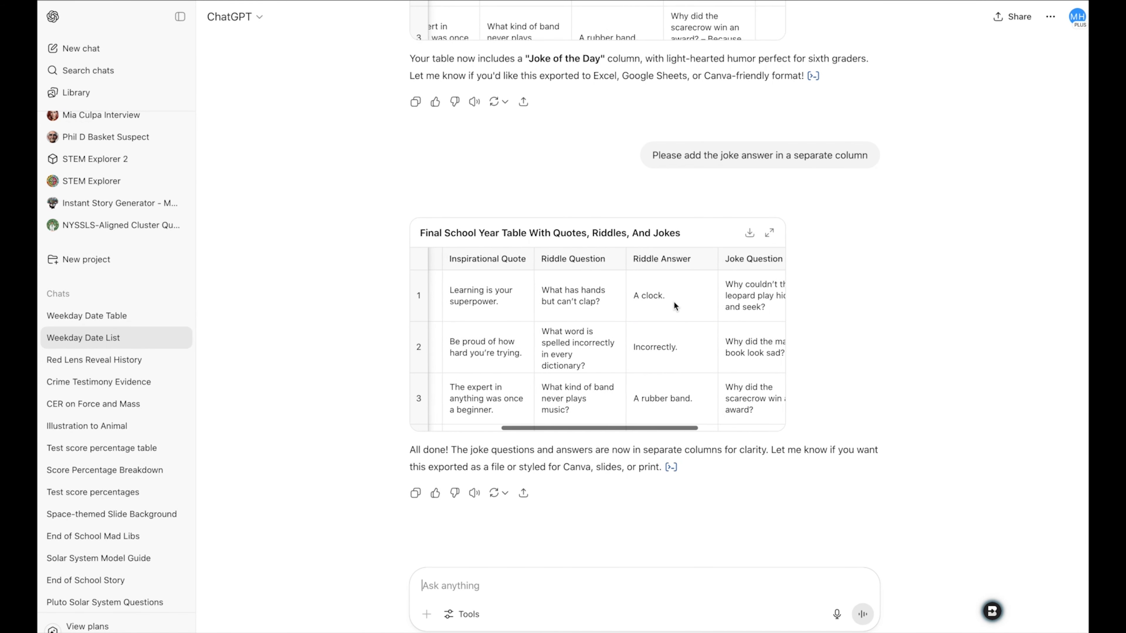
scroll(673, 301, "right", 3)
scroll(674, 301, "left", 10)
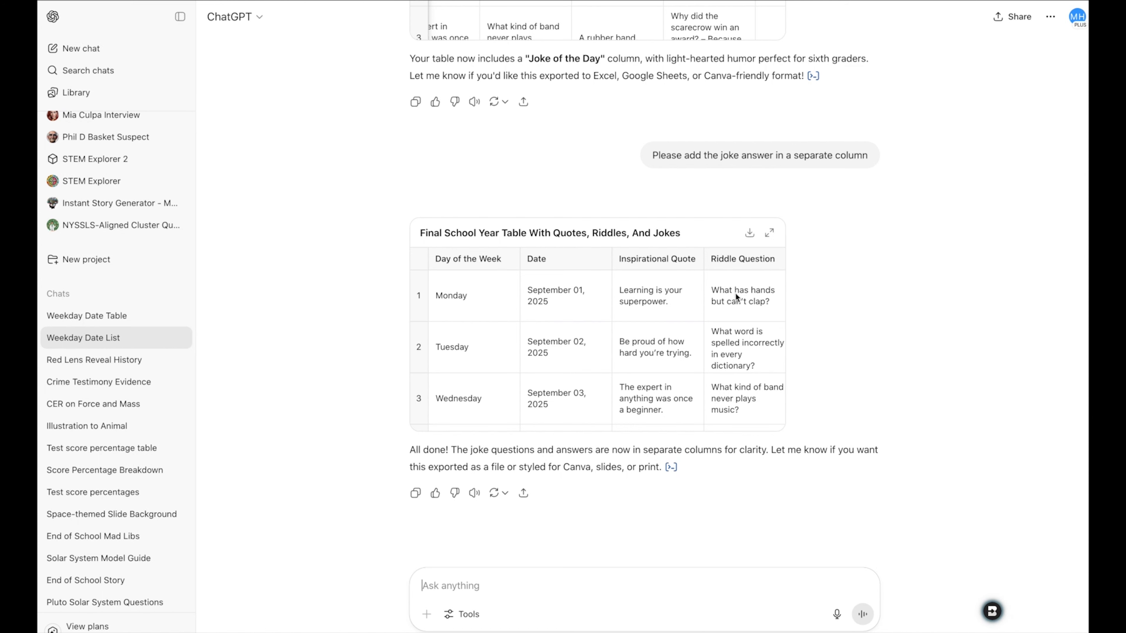
scroll(730, 292, "down", 3)
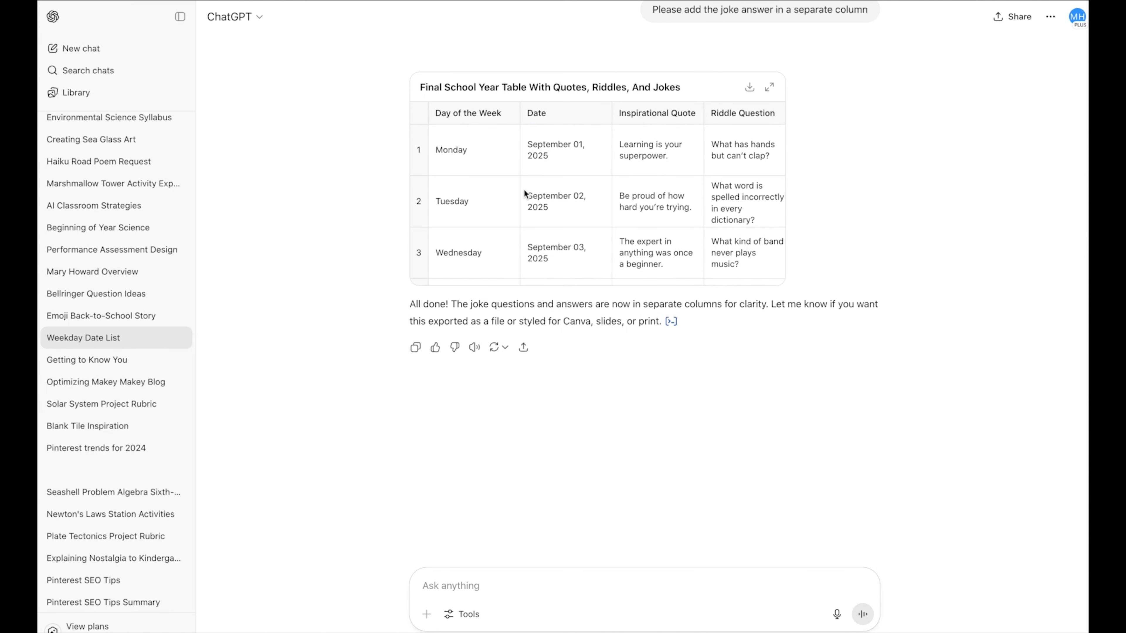
scroll(523, 188, "right", 5)
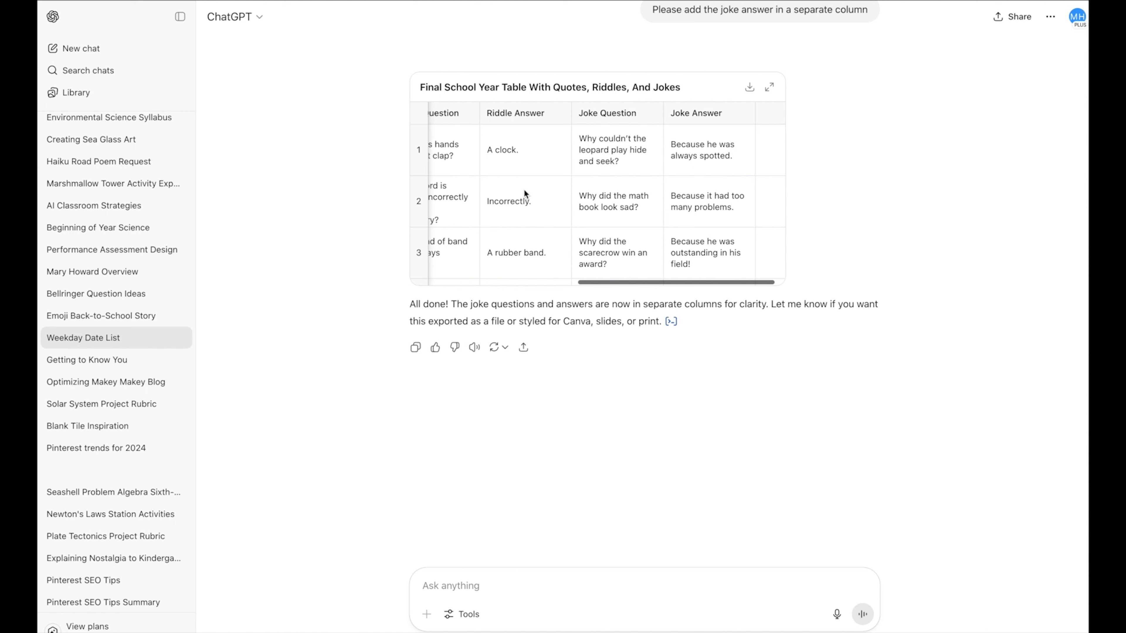
left_click(749, 88)
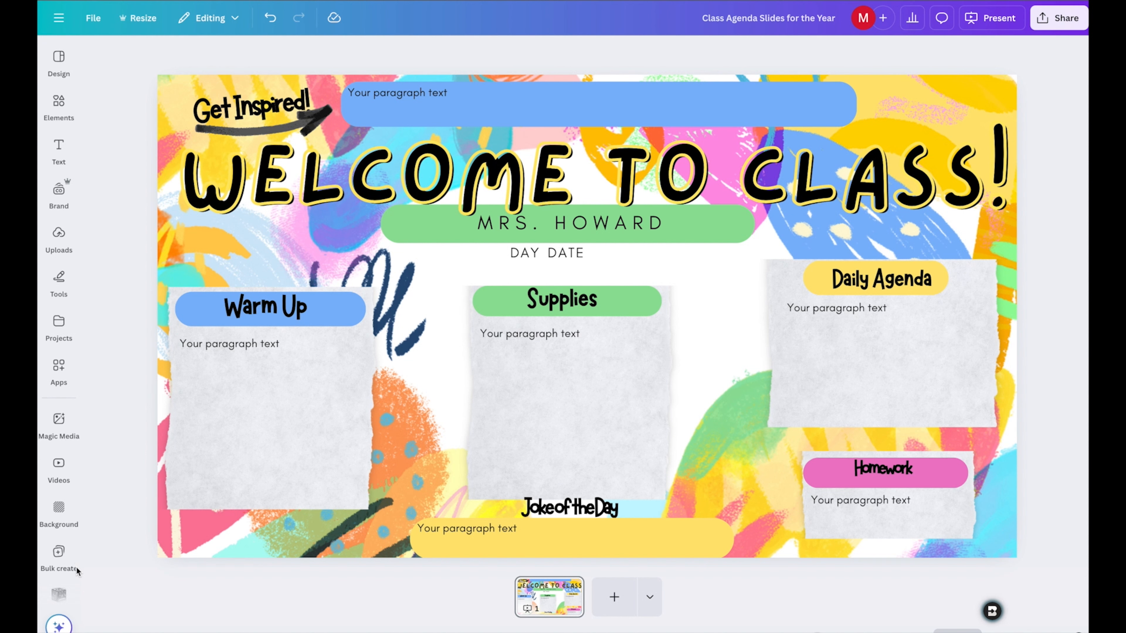
Switch to the Class Agenda Slides for the Year design in Canva, start Bulk create and upload the school year table data.
left_click(62, 373)
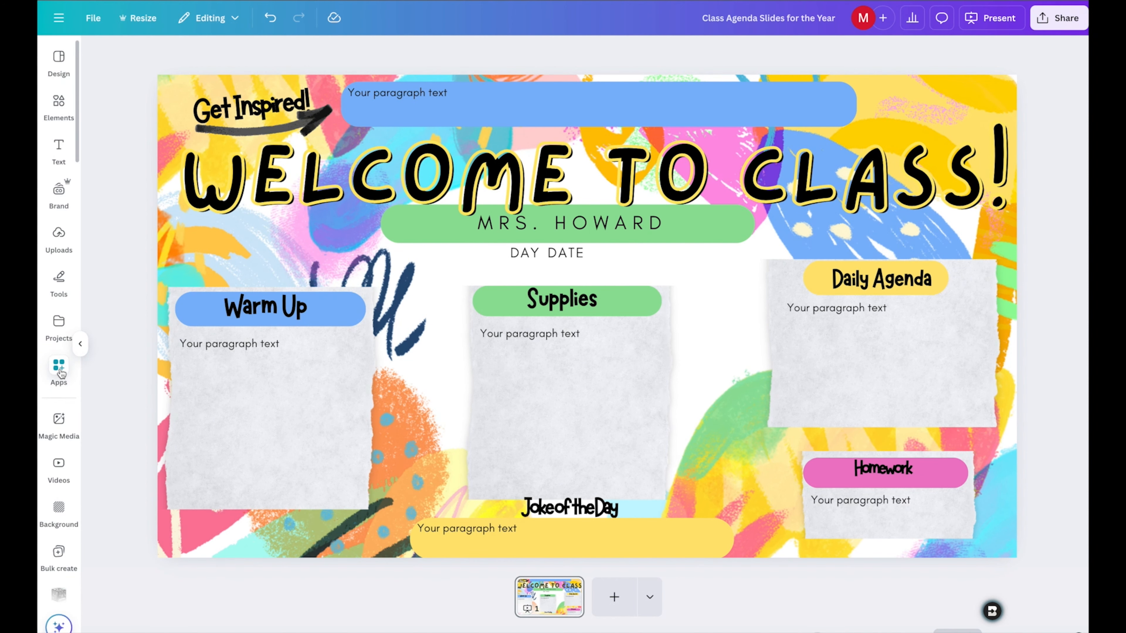
left_click(59, 556)
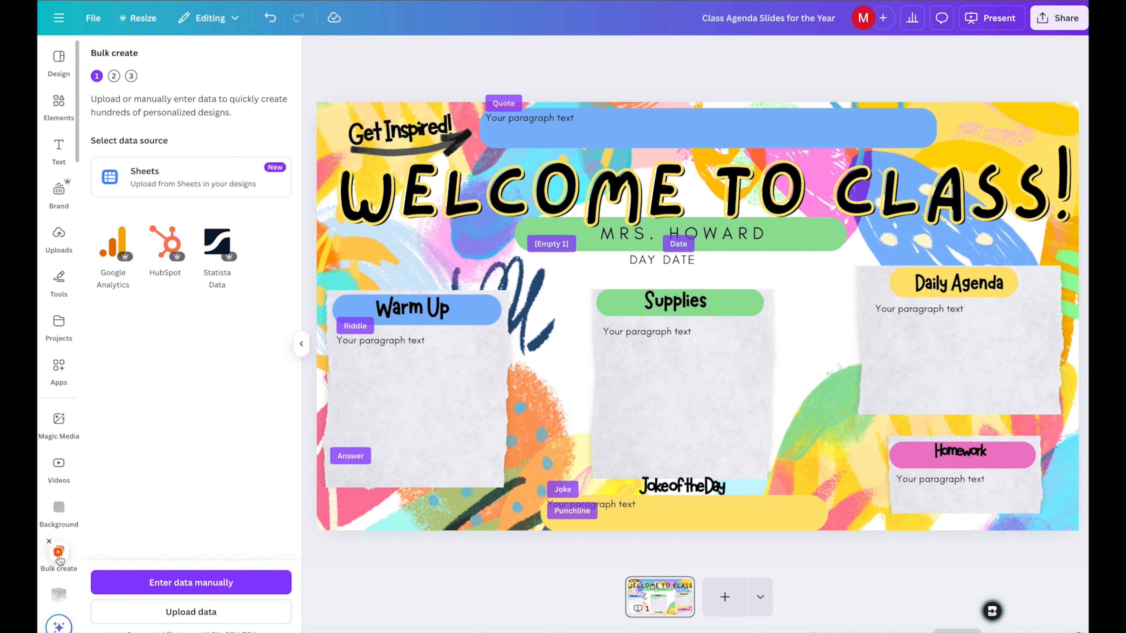
left_click(191, 612)
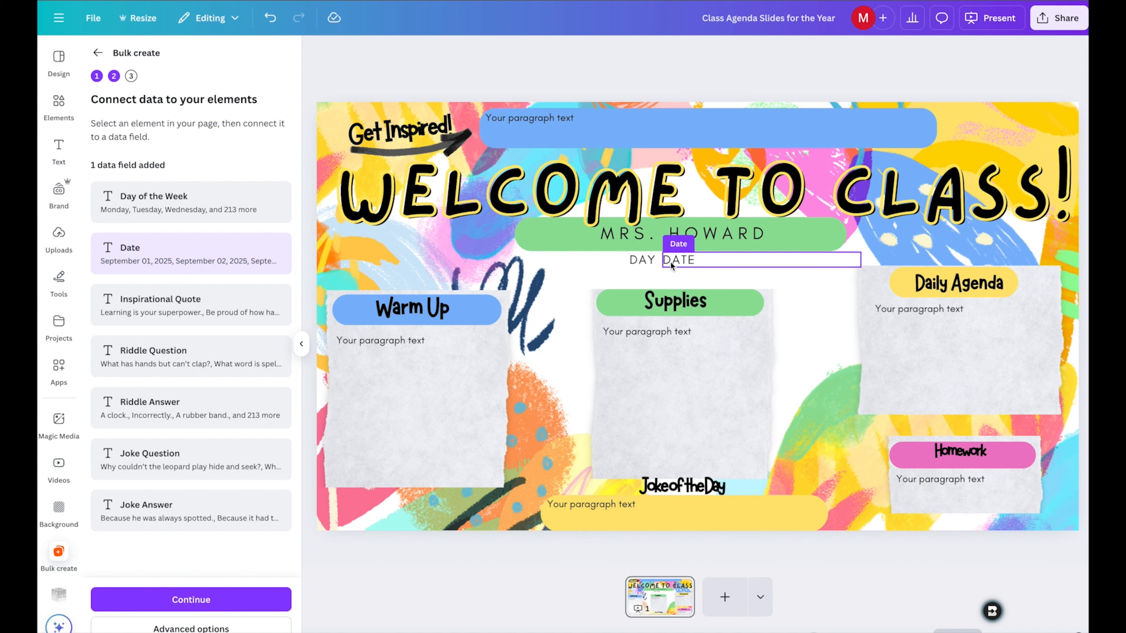
Connect the DAY text above the Supplies box to the Day of the Week data field.
left_click(642, 265)
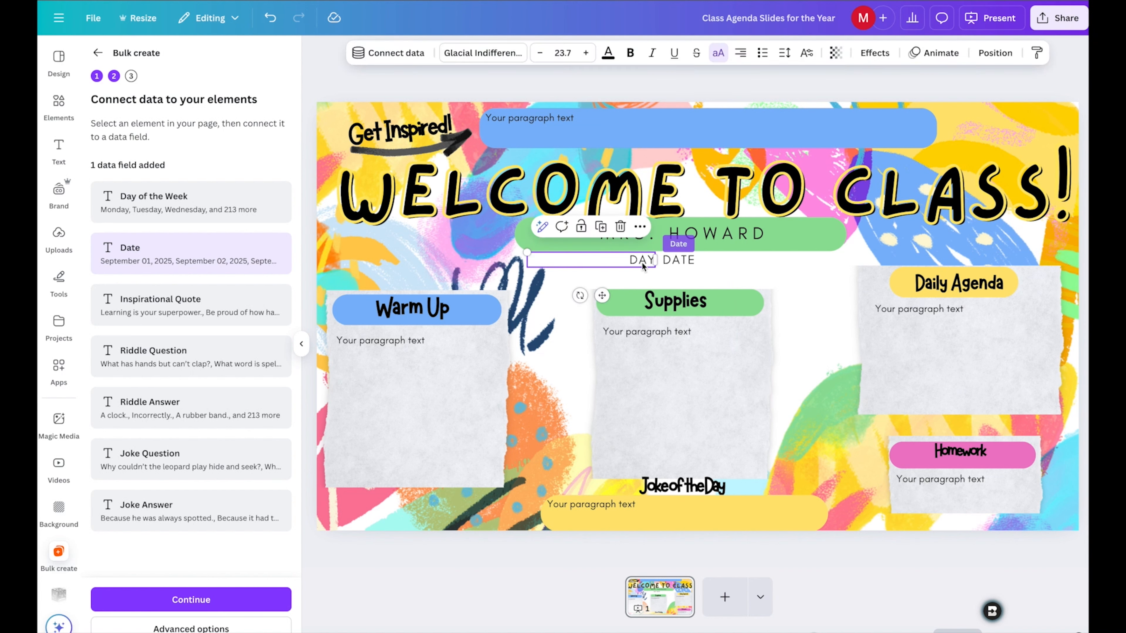
left_click(639, 227)
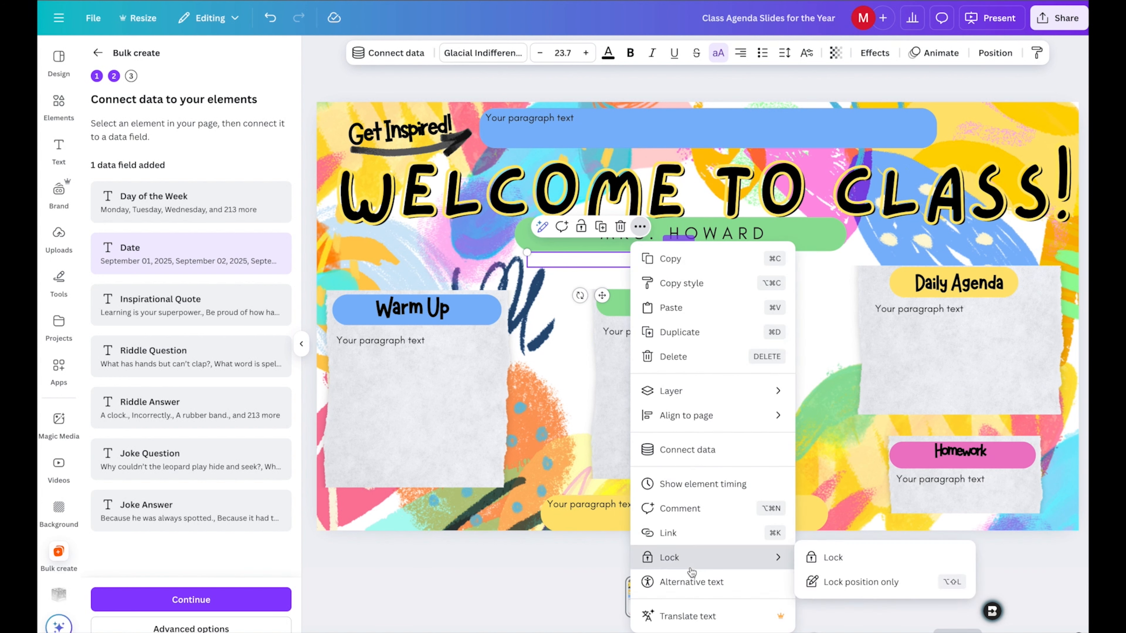
left_click(688, 452)
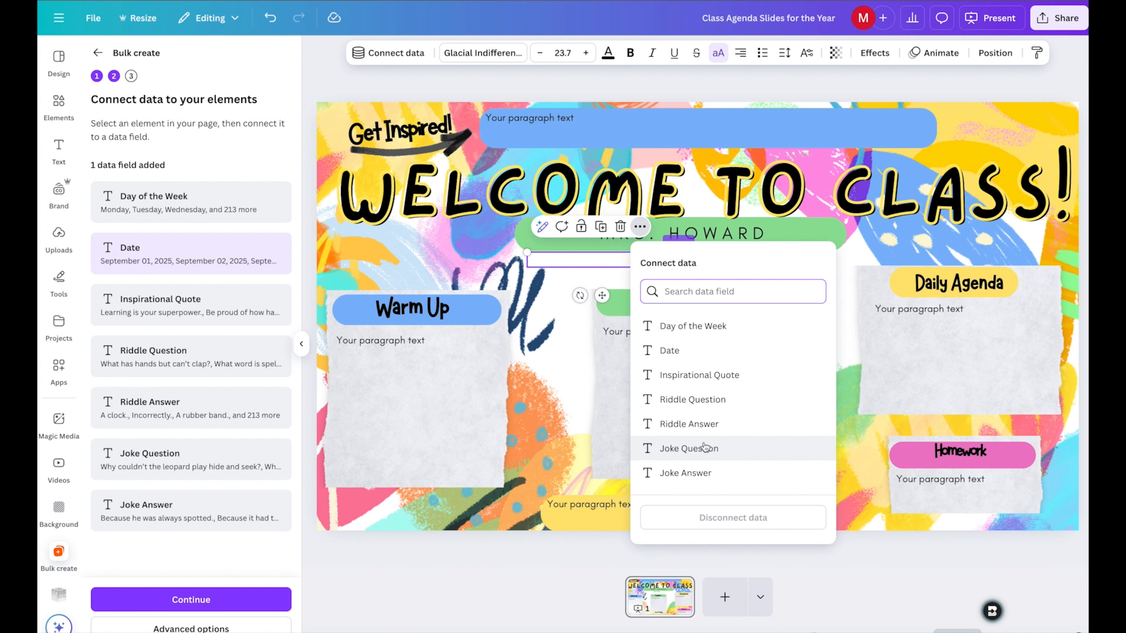
left_click(677, 327)
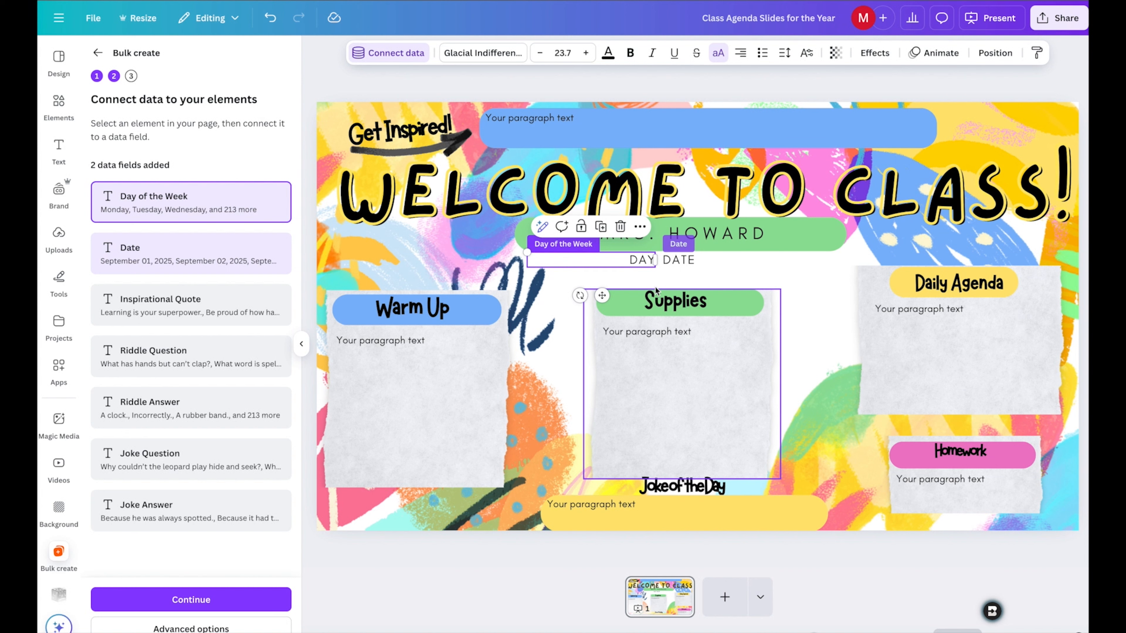
Connect the DATE text beside the day to the Date data field.
left_click(156, 248)
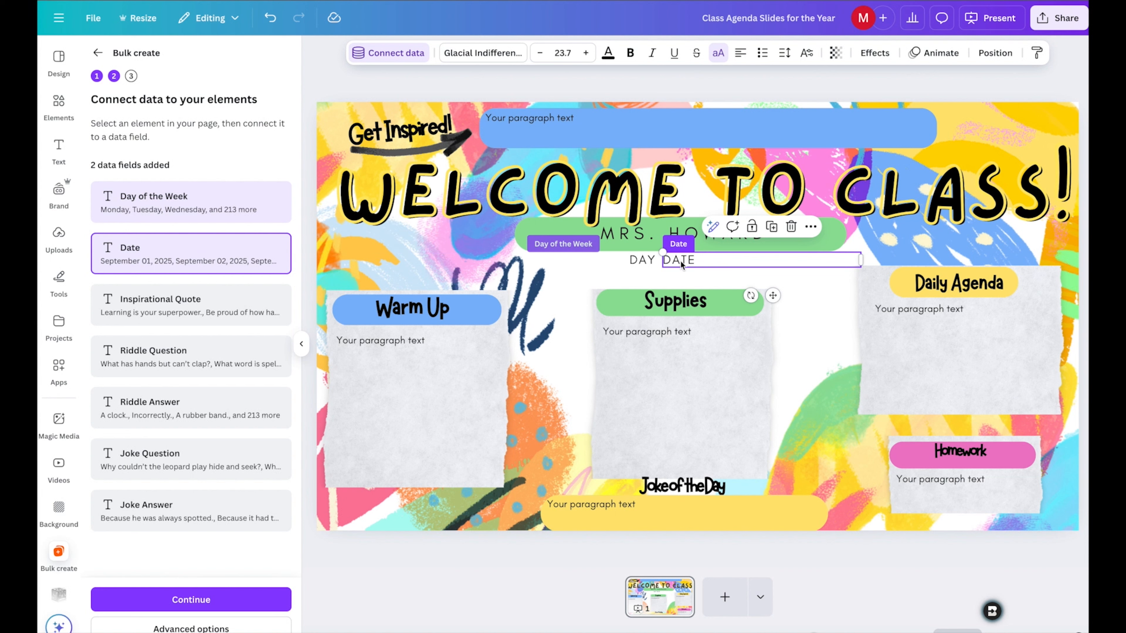
left_click(810, 227)
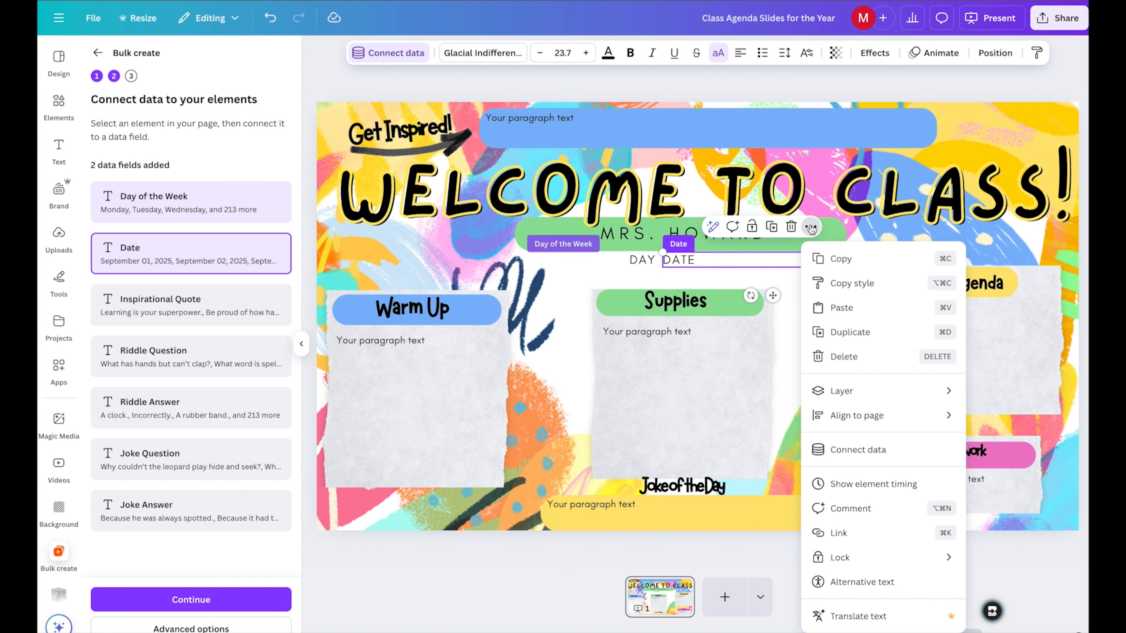
left_click(855, 449)
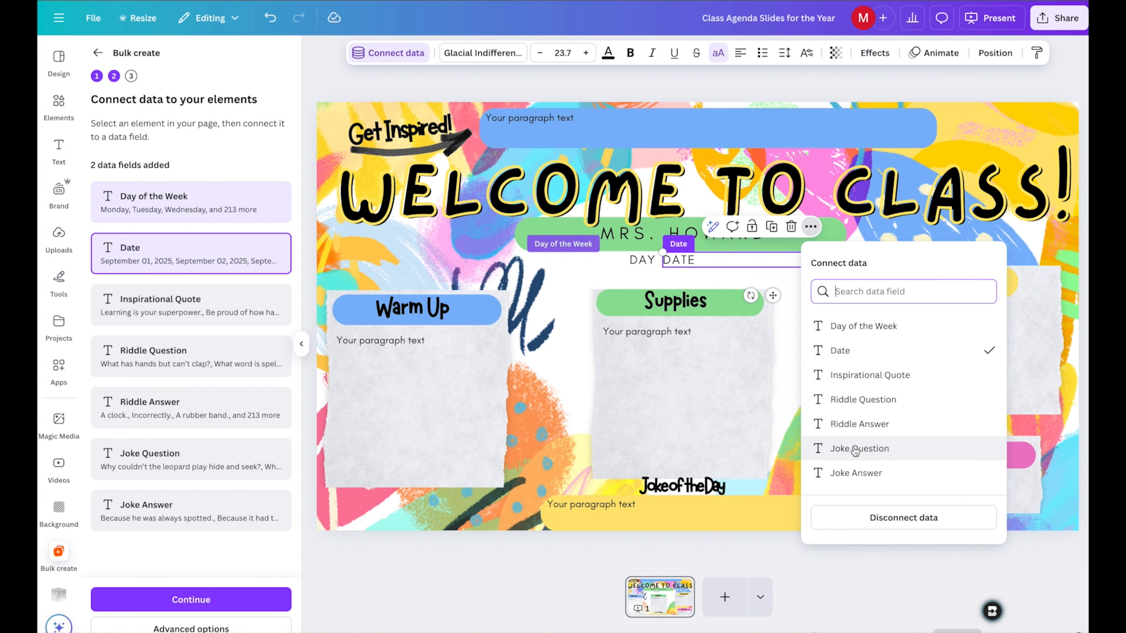
left_click(839, 350)
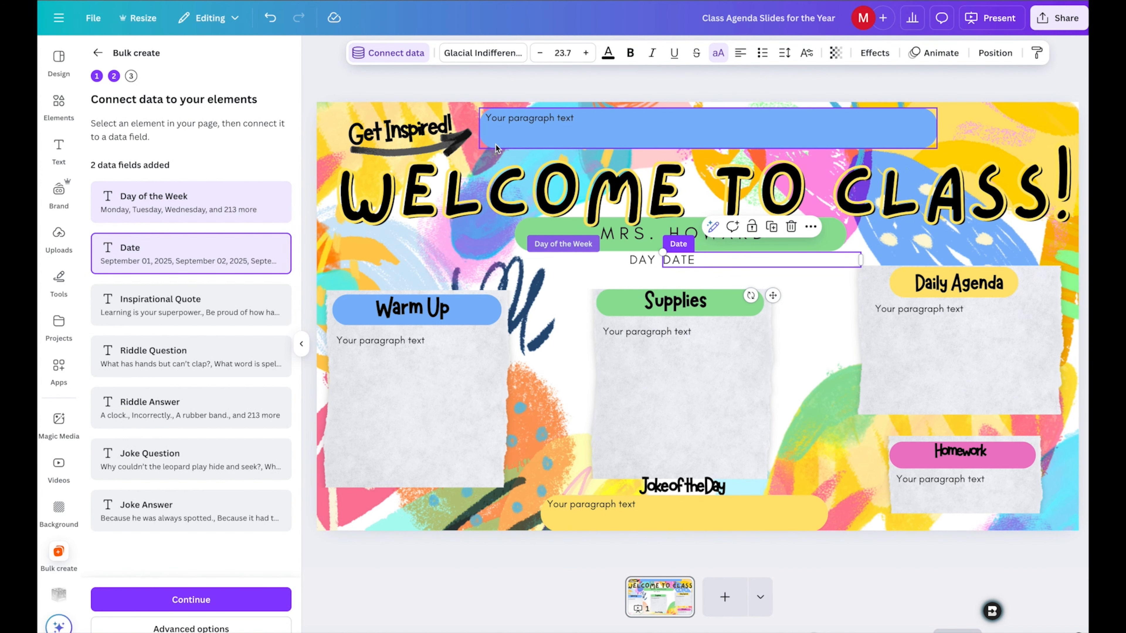
Connect the paragraph text in the blue Get Inspired! banner to the Inspirational Quote data field.
left_click(507, 119)
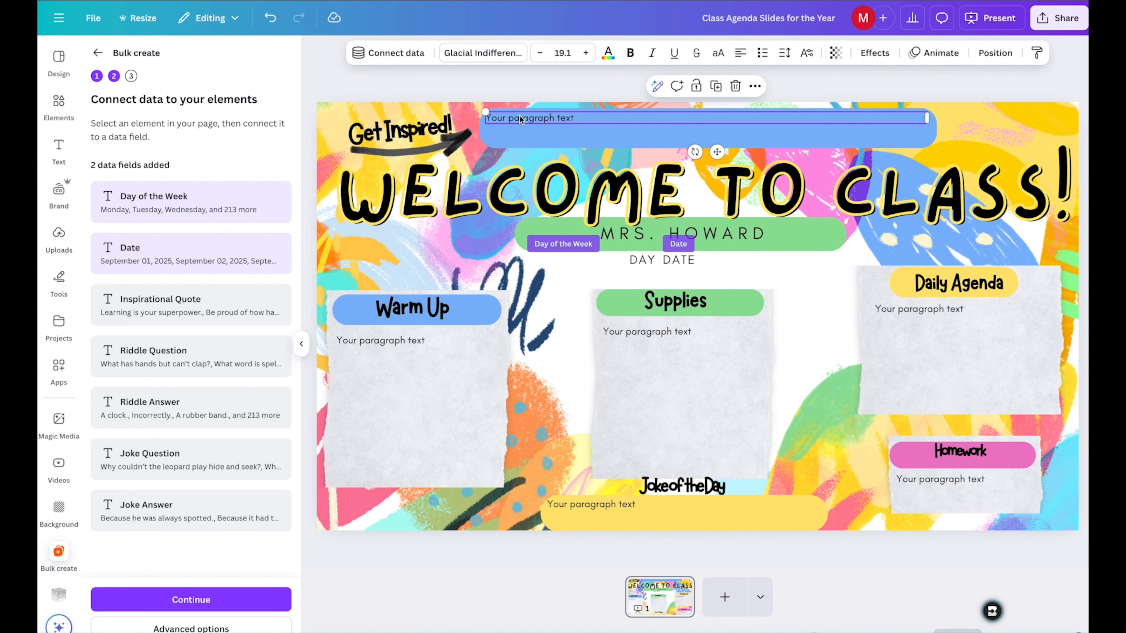
left_click(754, 86)
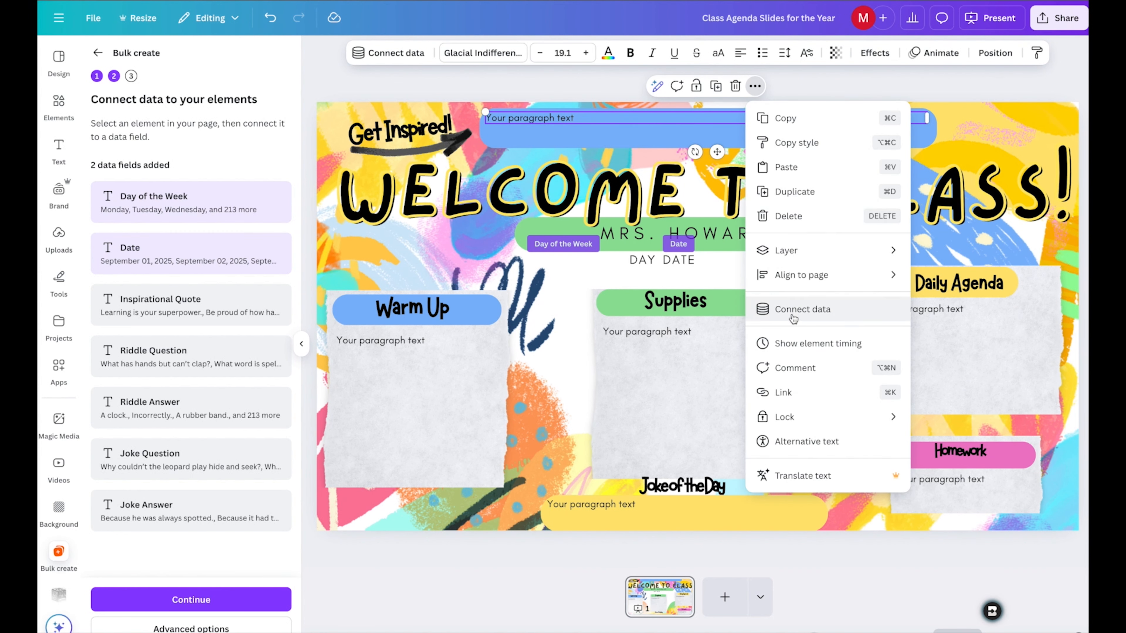
left_click(802, 309)
left_click(793, 235)
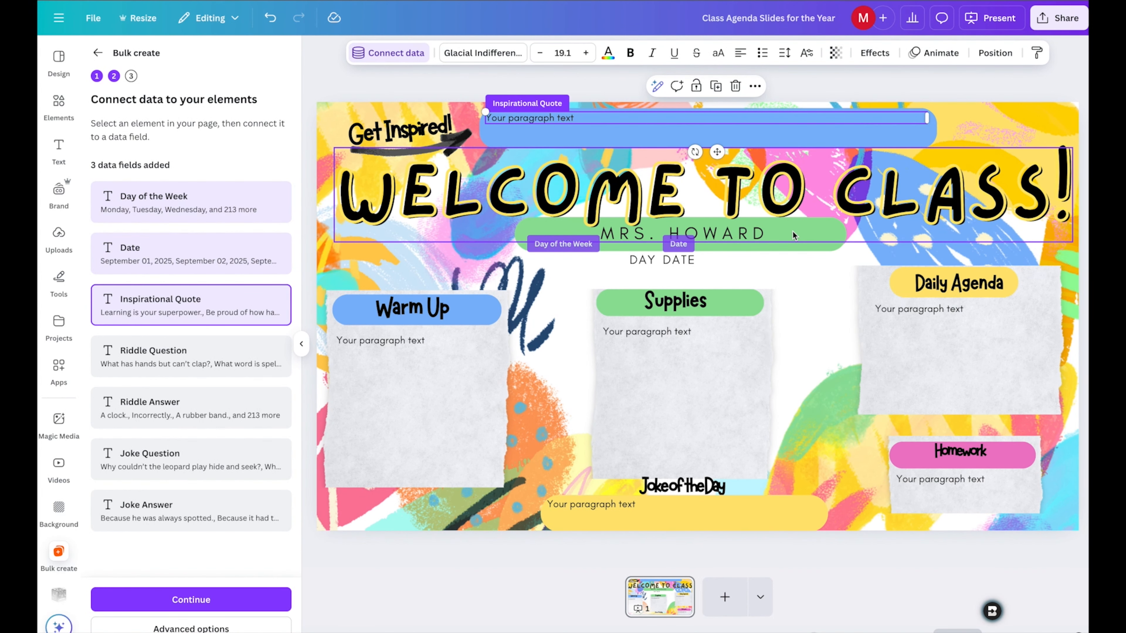
Connect the paragraph text under the Warm Up heading to the Riddle Question data field.
left_click(363, 341)
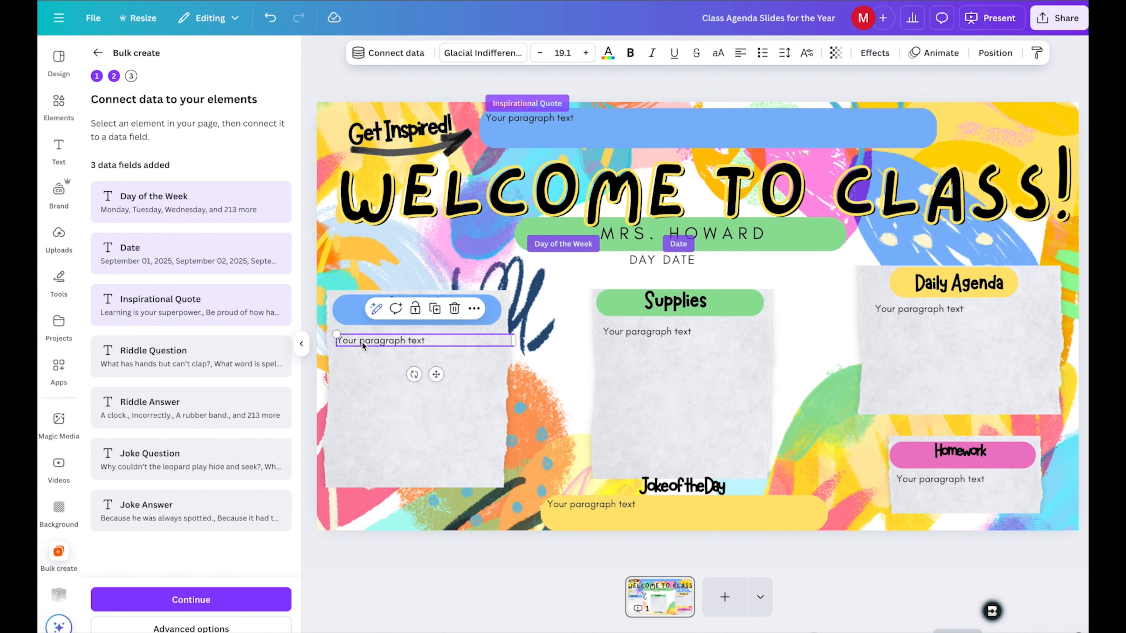
left_click(474, 308)
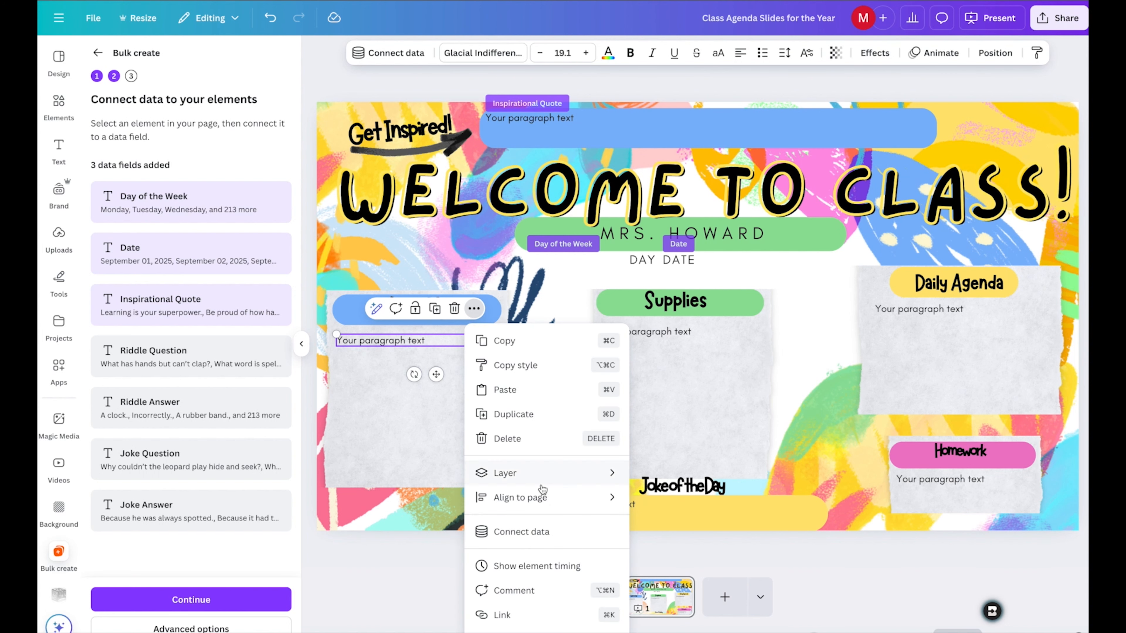
left_click(535, 533)
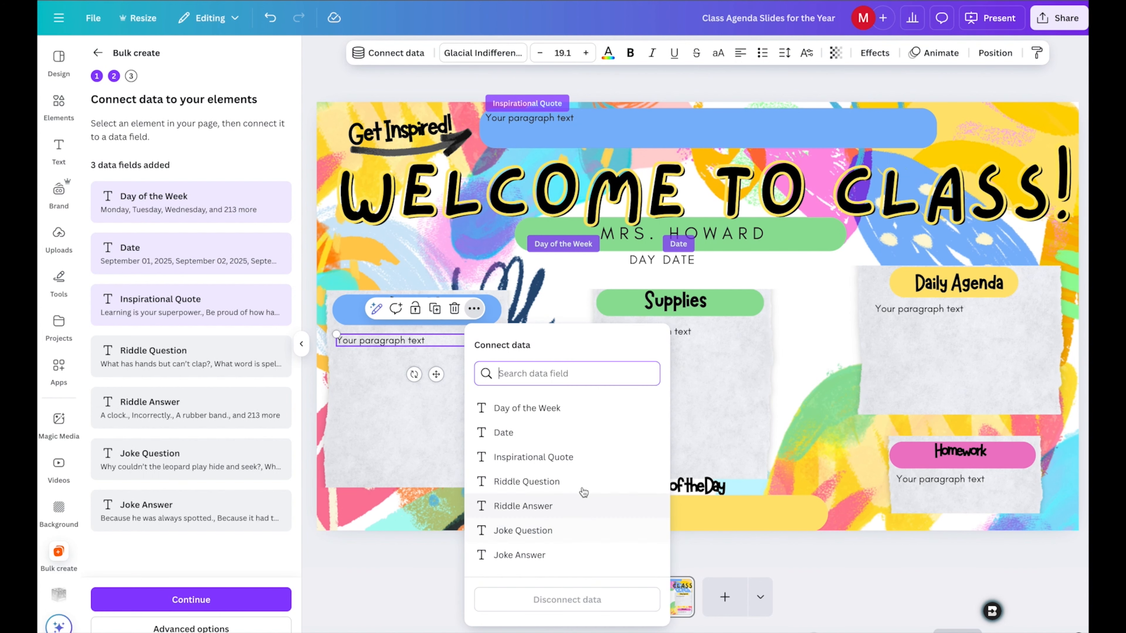
left_click(526, 482)
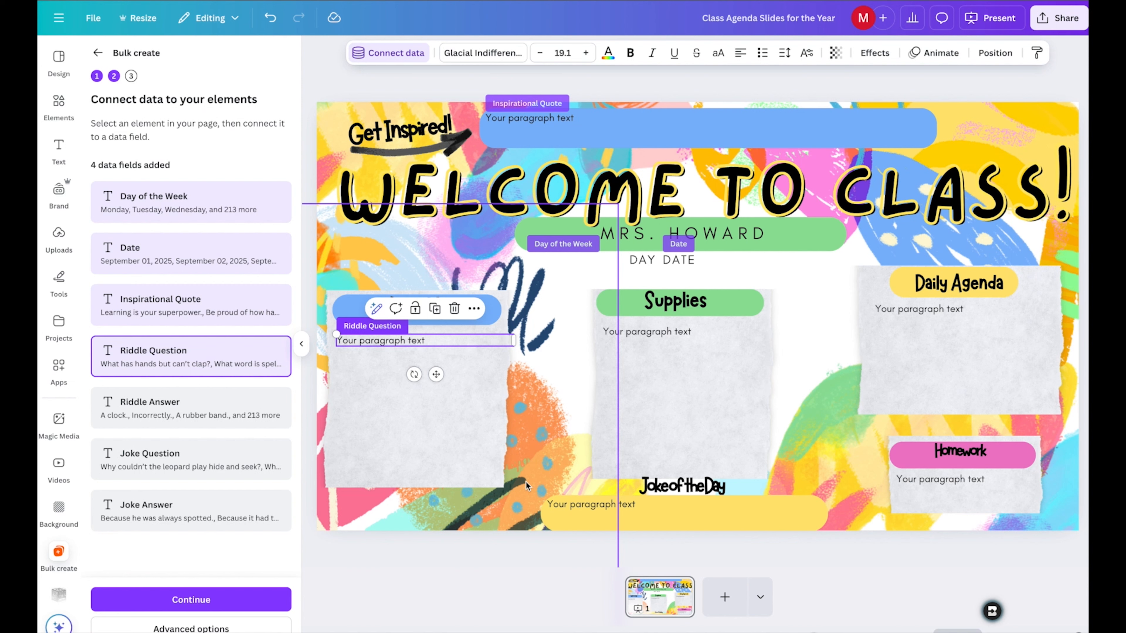
Connect the text hidden behind the lower edge of the Warm Up paper to the Riddle Answer data field and cover it again with the paper.
left_click(349, 420)
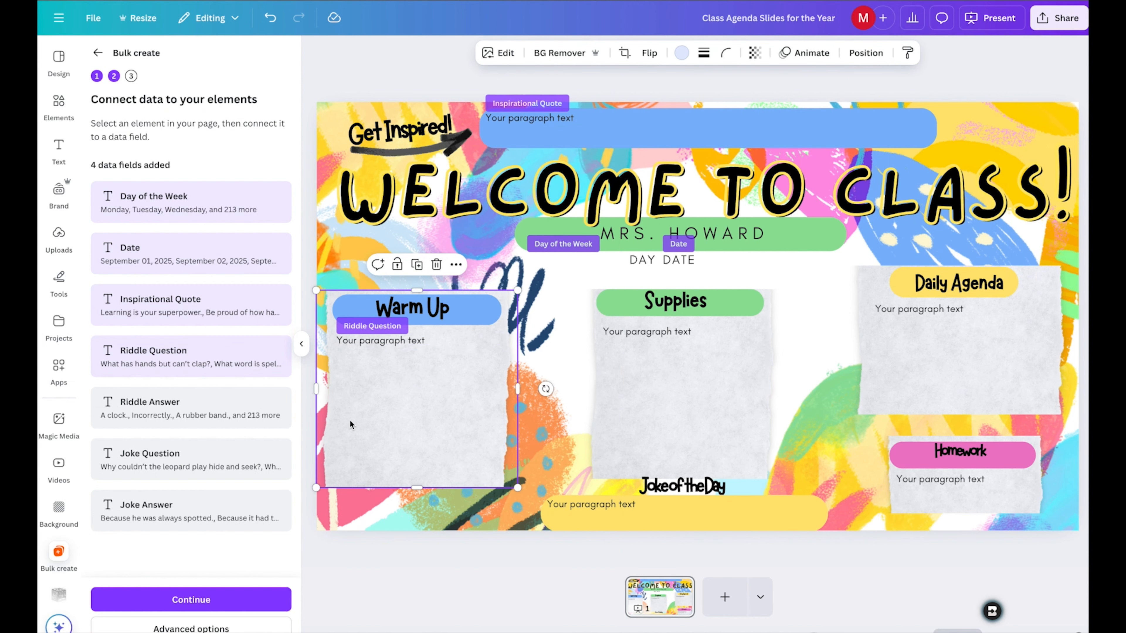
mouse_move(416, 487)
left_mouse_down()
mouse_move(420, 453)
mouse_move(416, 464)
left_mouse_up()
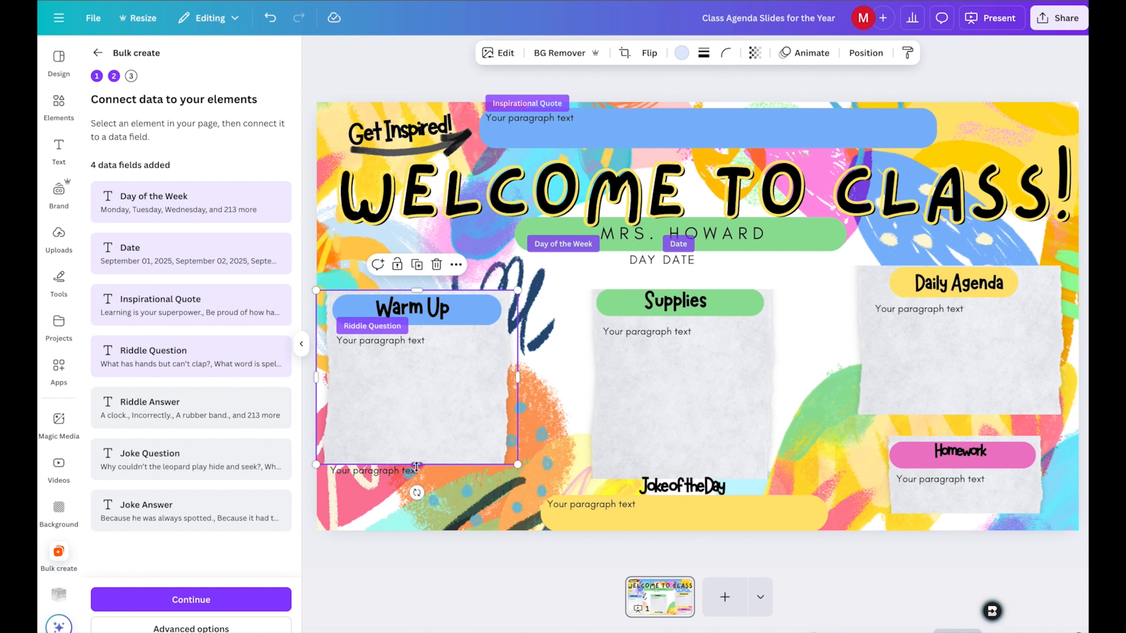
left_click(371, 473)
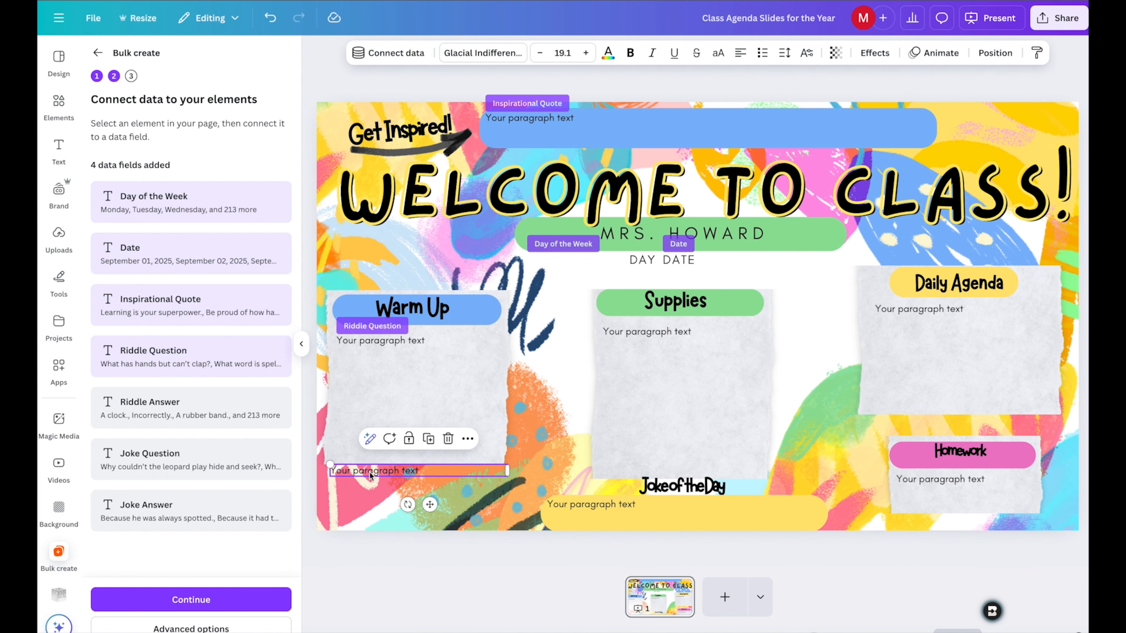
left_click(468, 439)
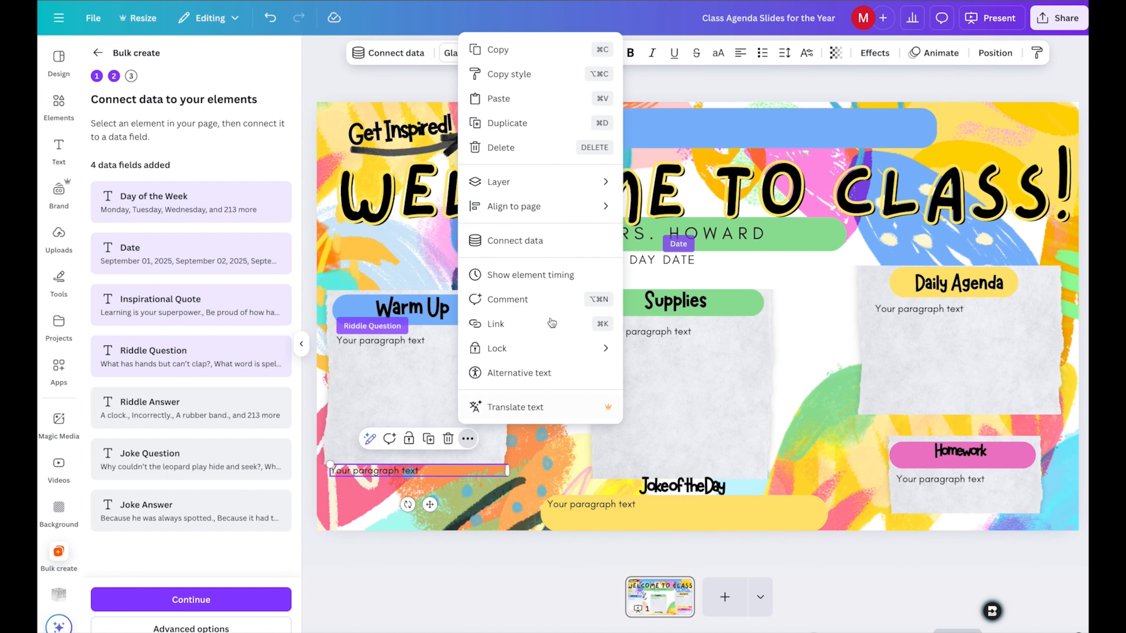
left_click(510, 241)
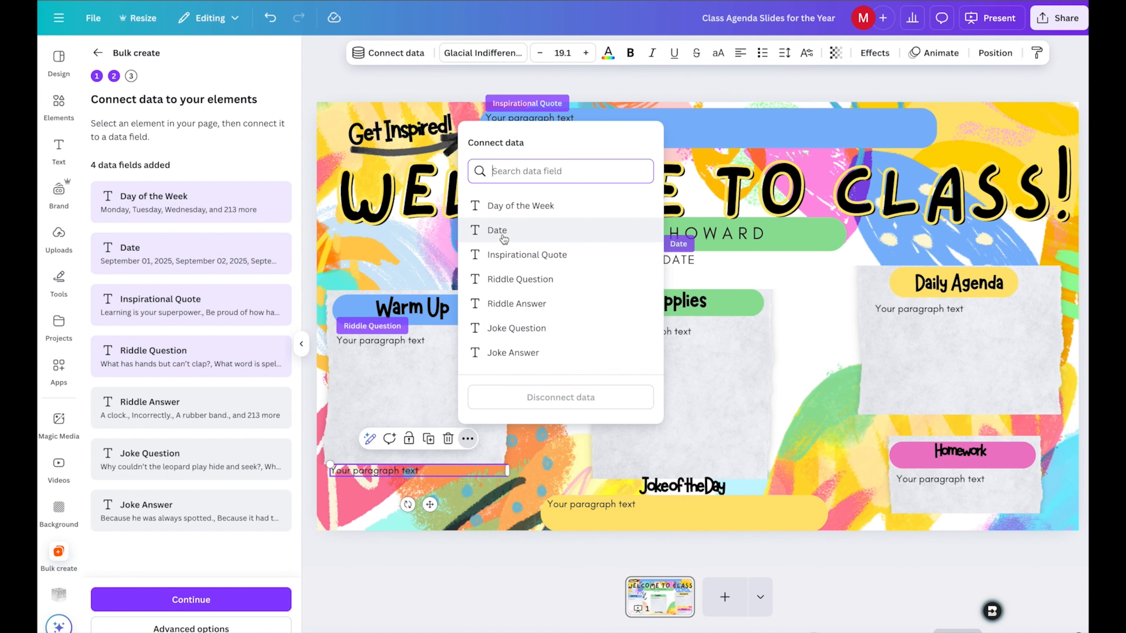
left_click(514, 303)
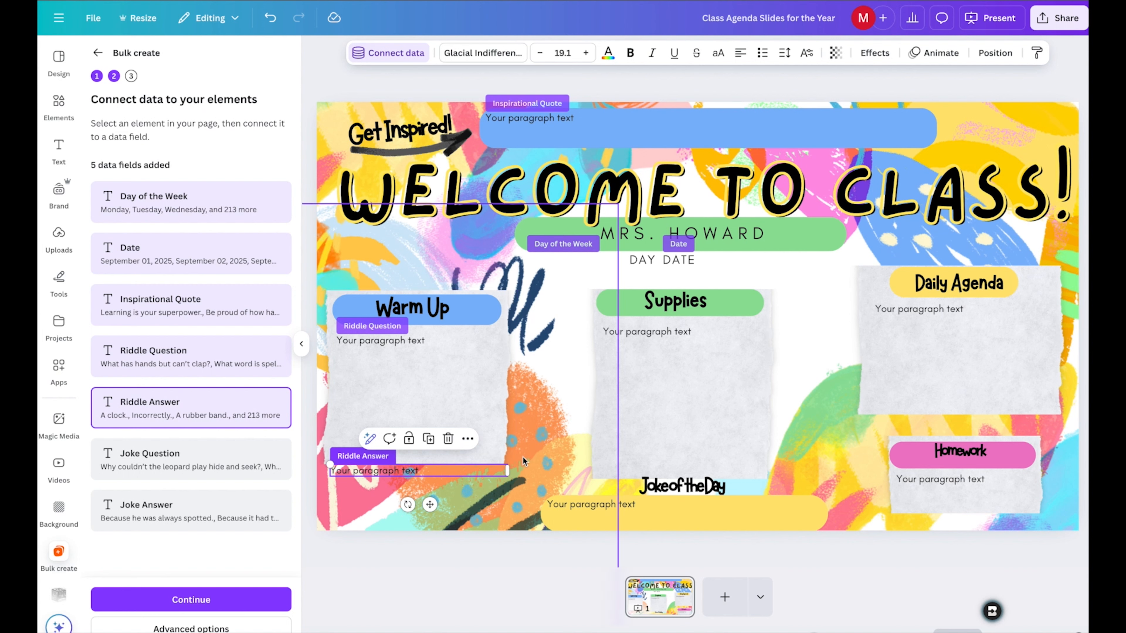
left_click(475, 408)
left_click_drag(415, 465, 416, 484)
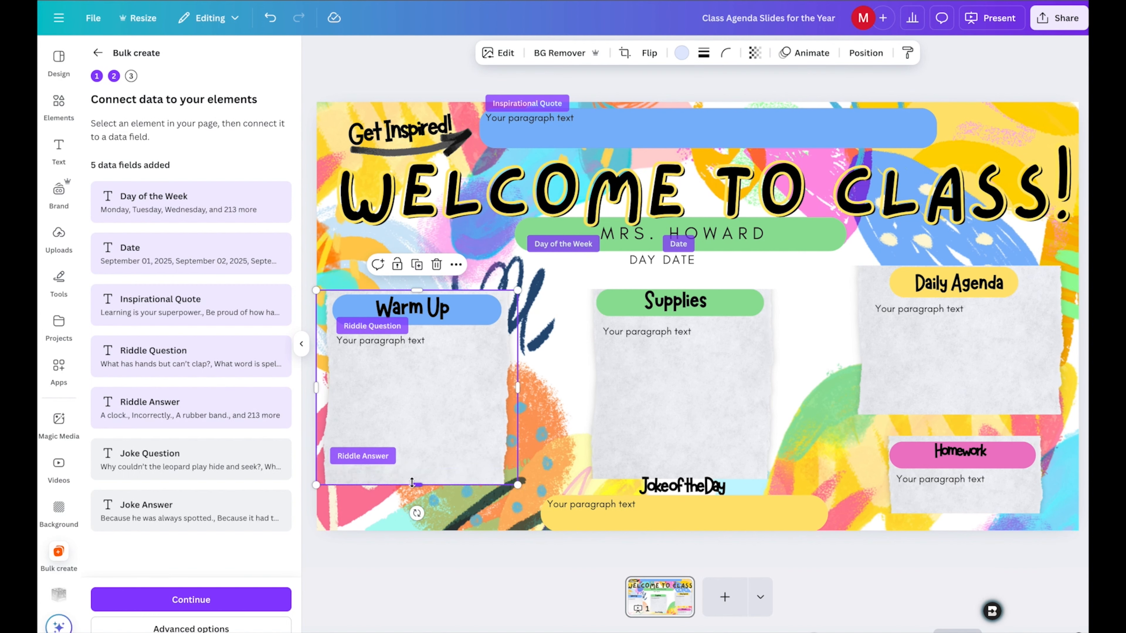
Connect the paragraph text in the yellow Joke of the Day banner to the Joke Question data field.
left_click(587, 505)
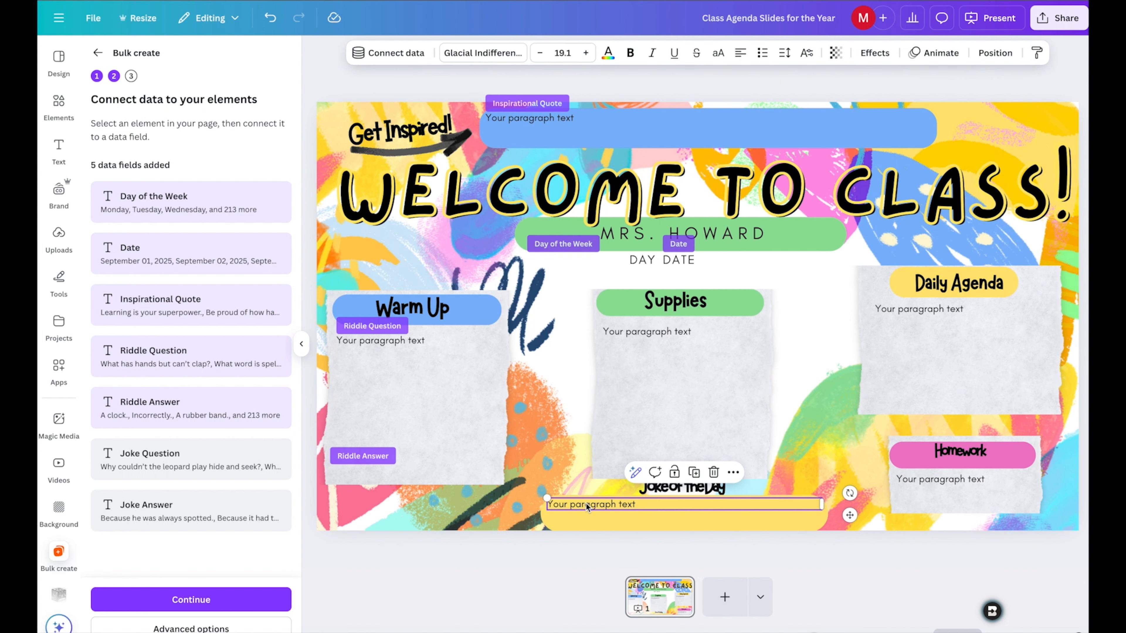
left_click(733, 472)
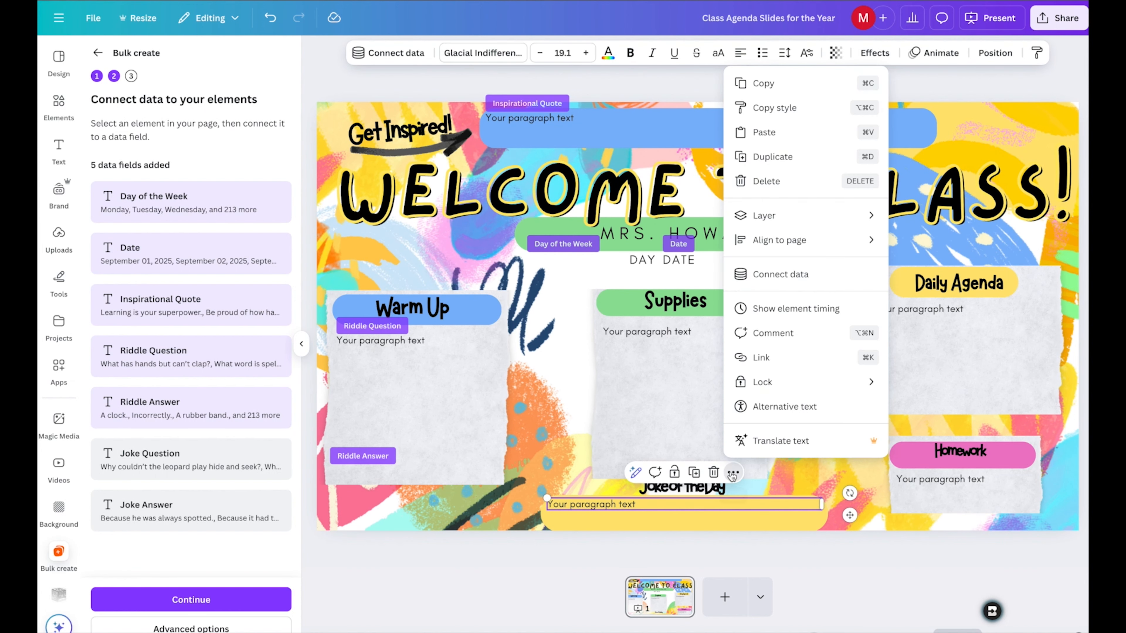
left_click(778, 275)
left_click(768, 361)
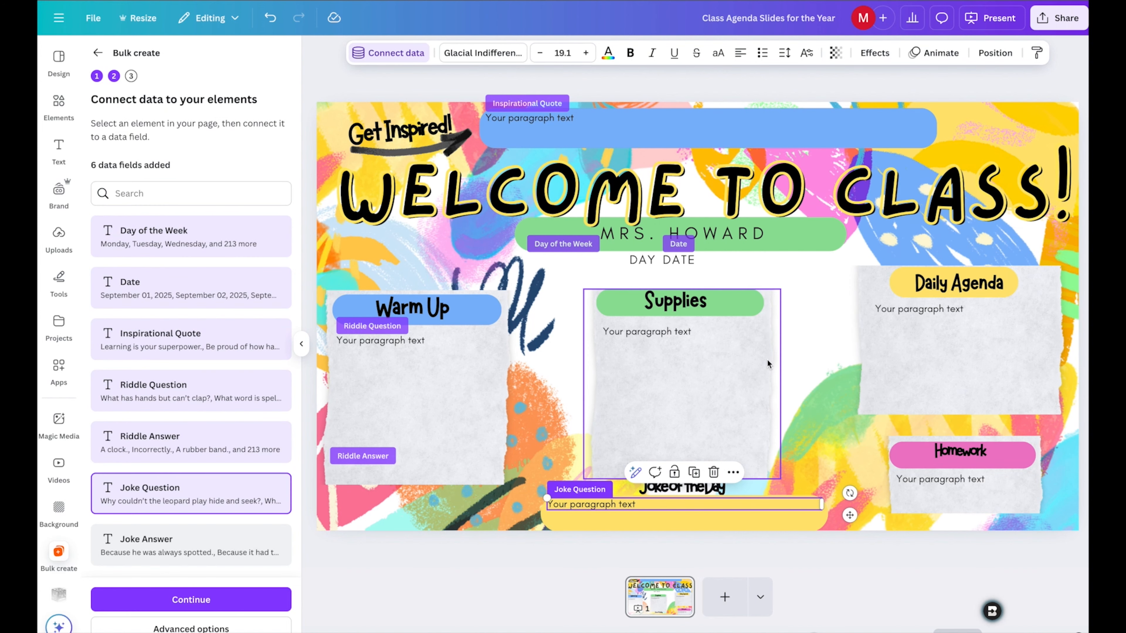
Connect the text hidden behind the yellow Joke of the Day banner to the Joke Answer data field and cover it again with the banner.
left_click(684, 529)
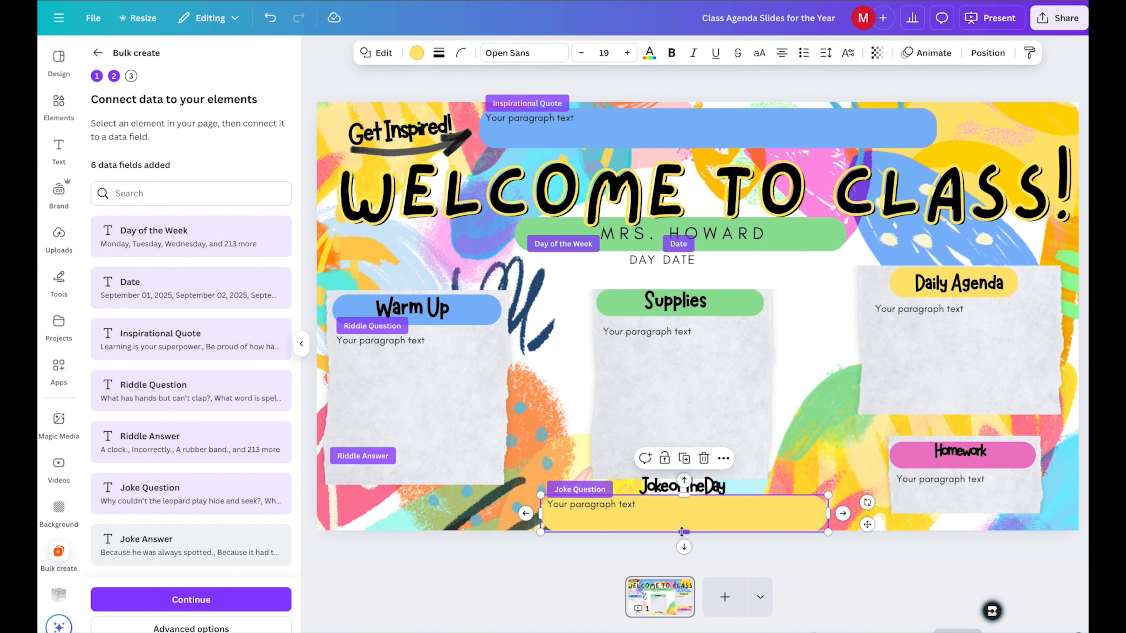
left_click_drag(684, 530, 684, 515)
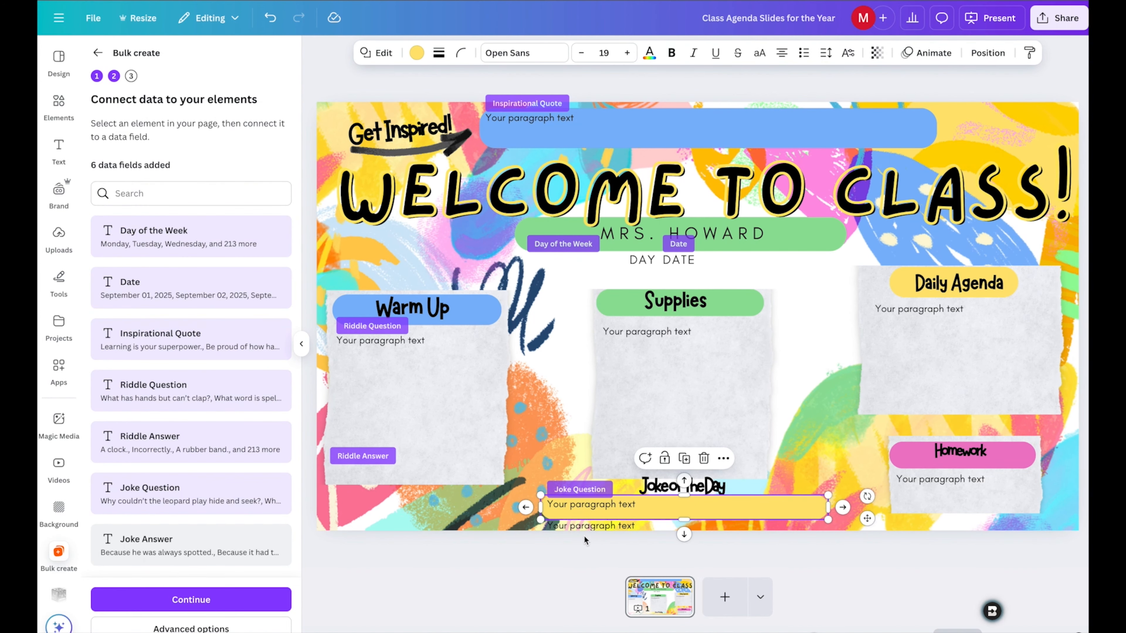
left_click(591, 526)
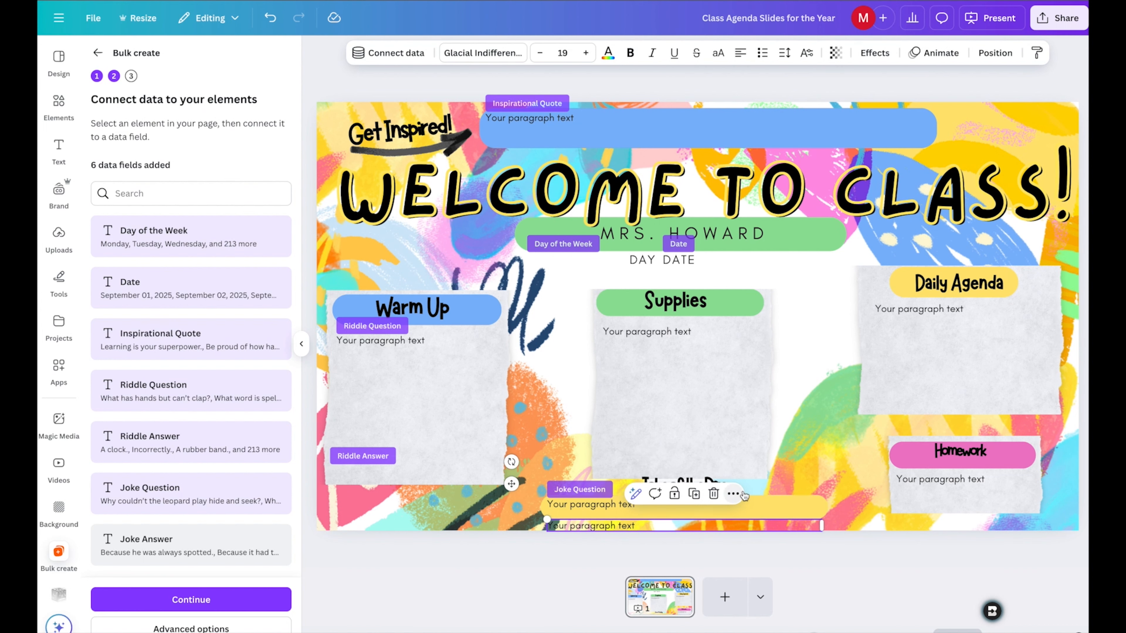
left_click(733, 493)
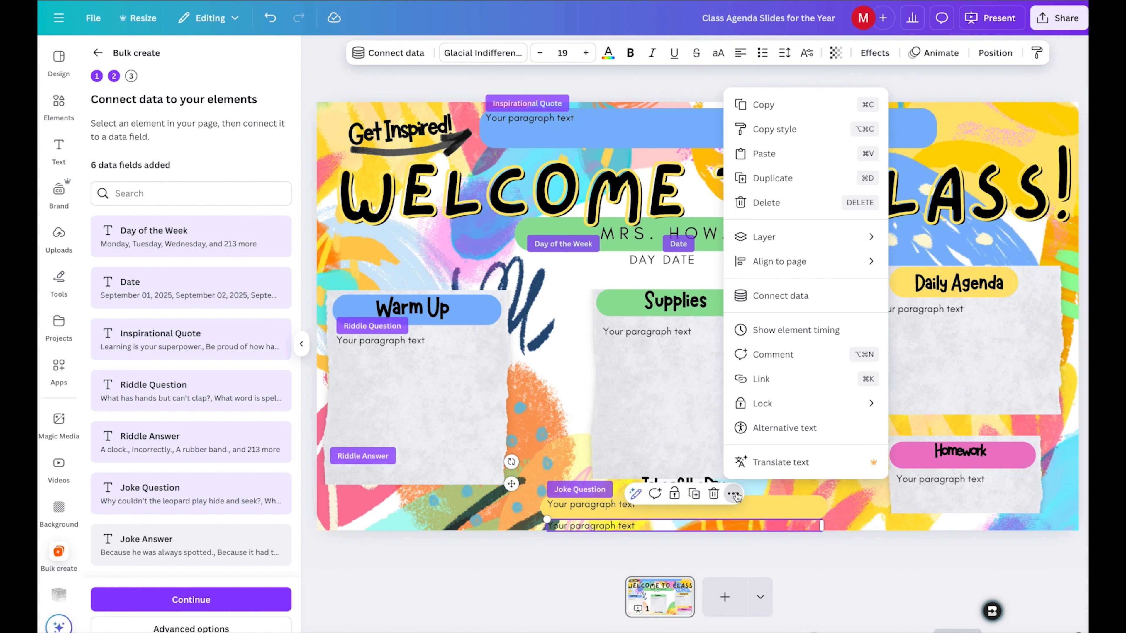
left_click(775, 298)
left_click(771, 408)
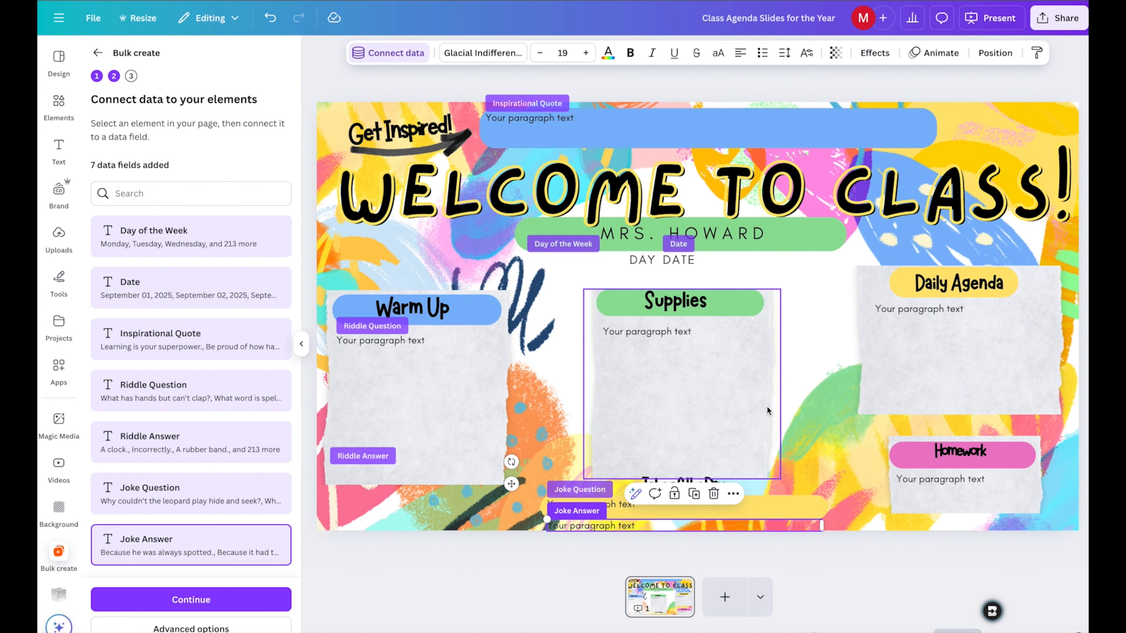
left_click(776, 514)
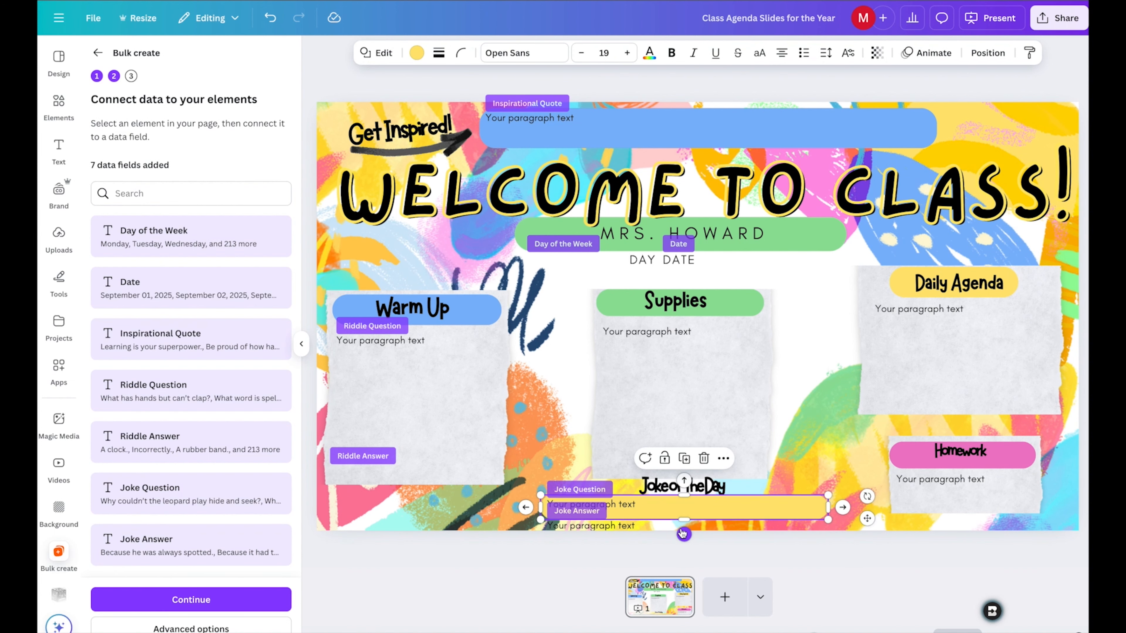
left_click_drag(685, 520, 686, 530)
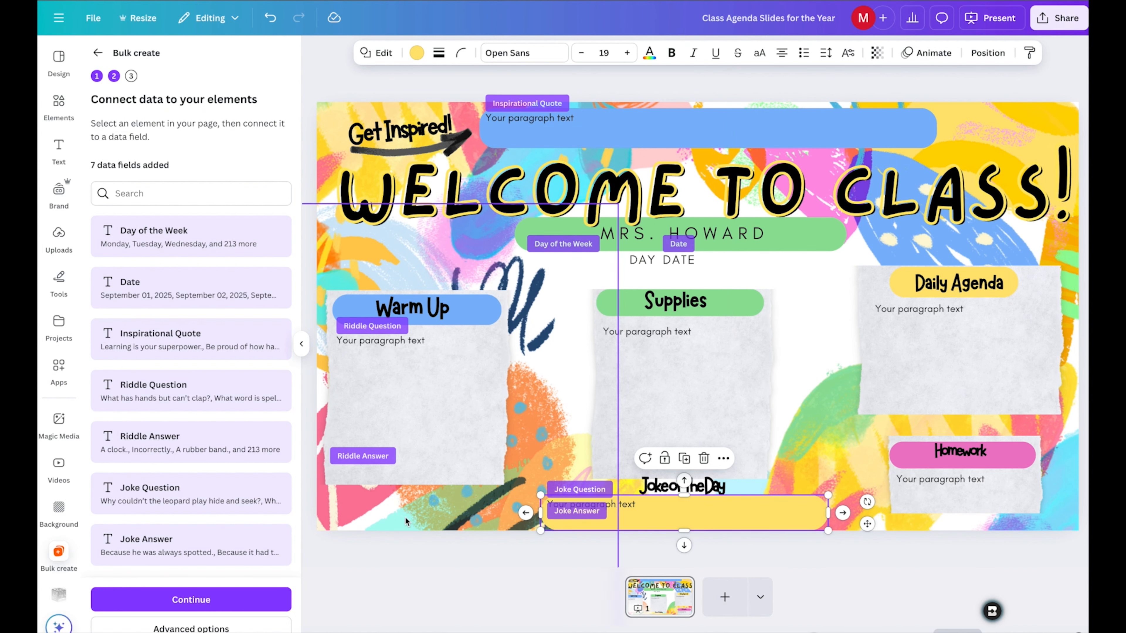
Continue to applying the data, review the list of dated entries and generate the designs with all entries selected.
left_click(176, 605)
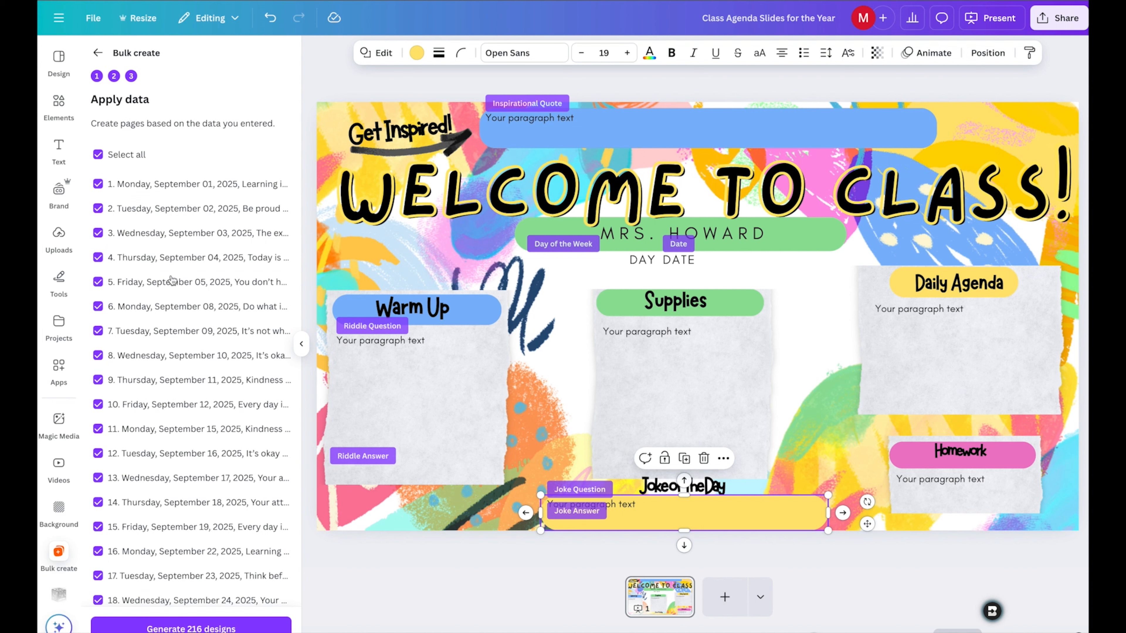
scroll(159, 197, "down", 6)
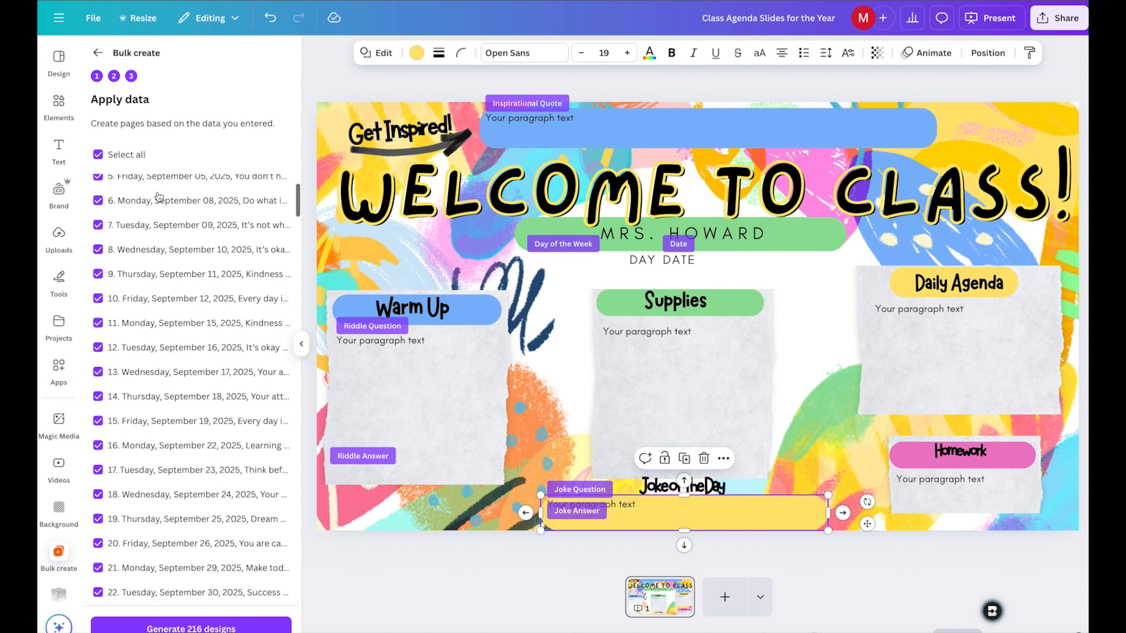
scroll(159, 197, "down", 7)
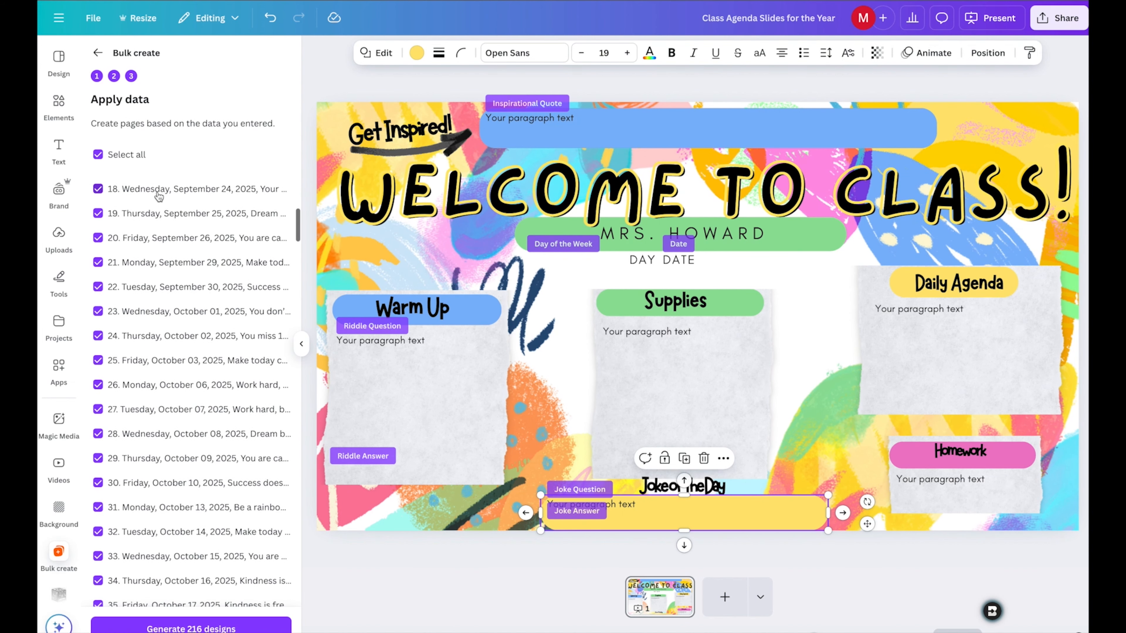
scroll(158, 197, "down", 14)
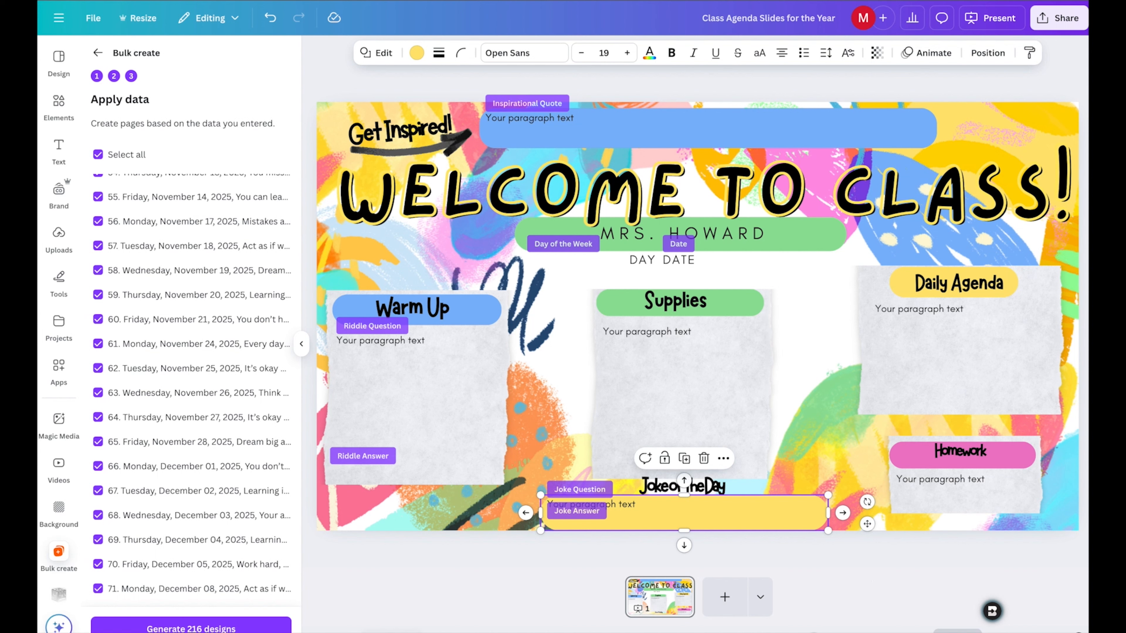
left_click(189, 627)
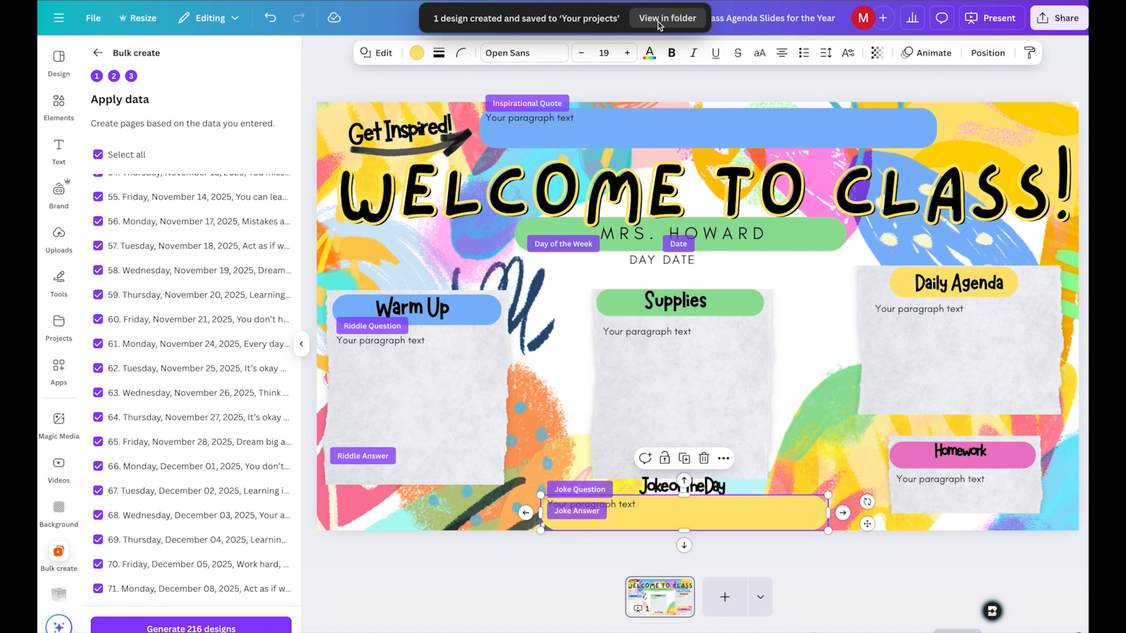
Open the generated (Bulk 1) Class Agenda Slides for the Year design and examine the daily slides through page 10.
left_click(669, 20)
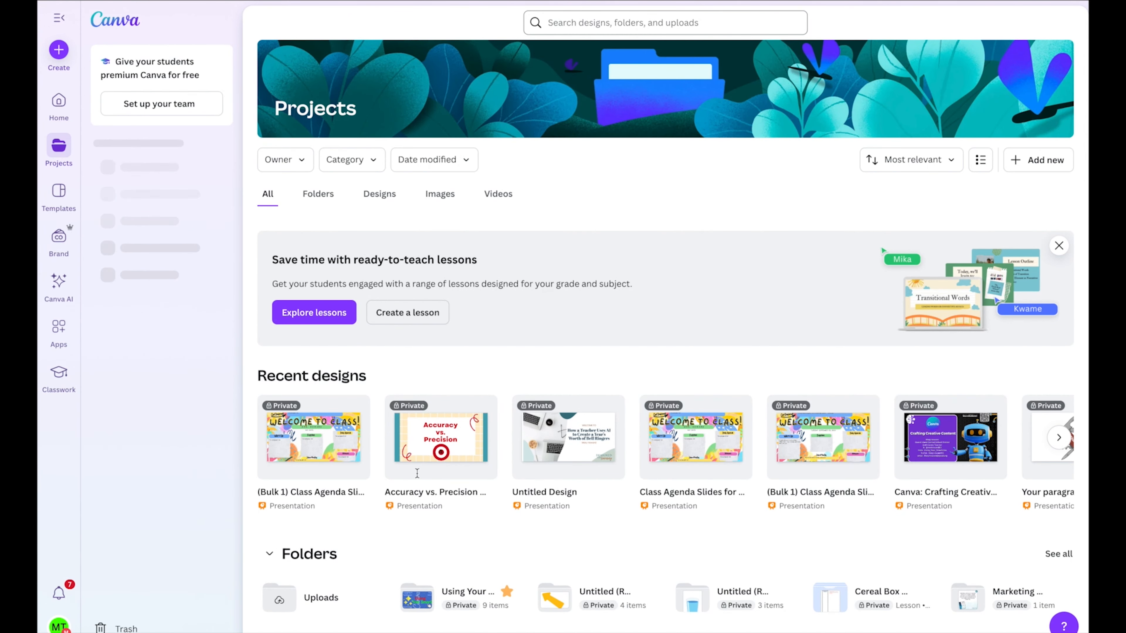
left_click(306, 453)
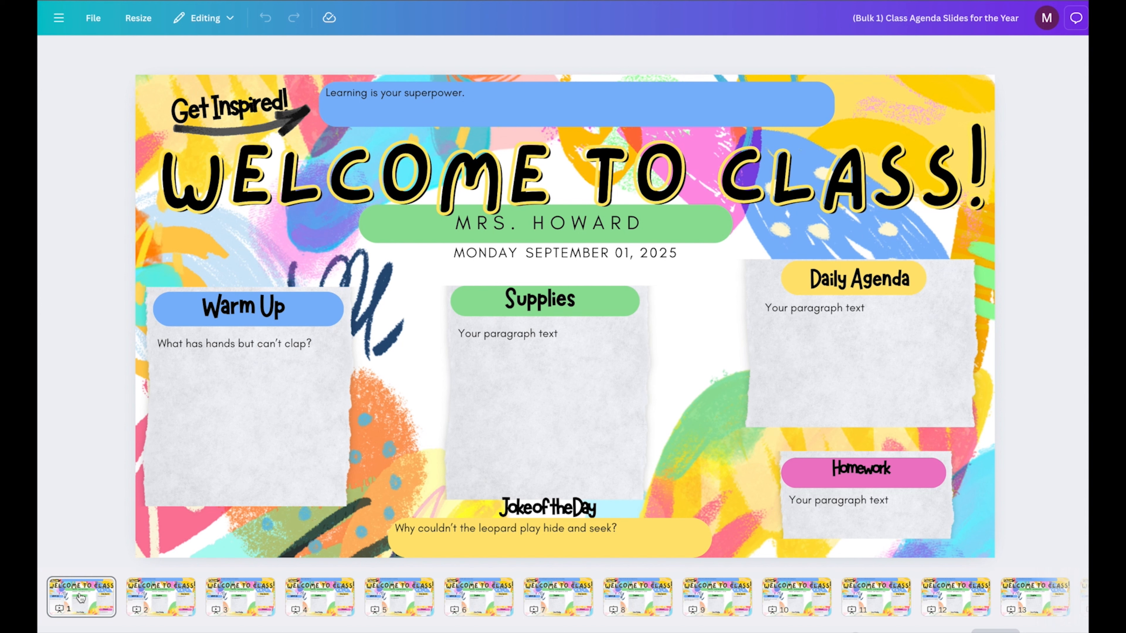
left_click(180, 601)
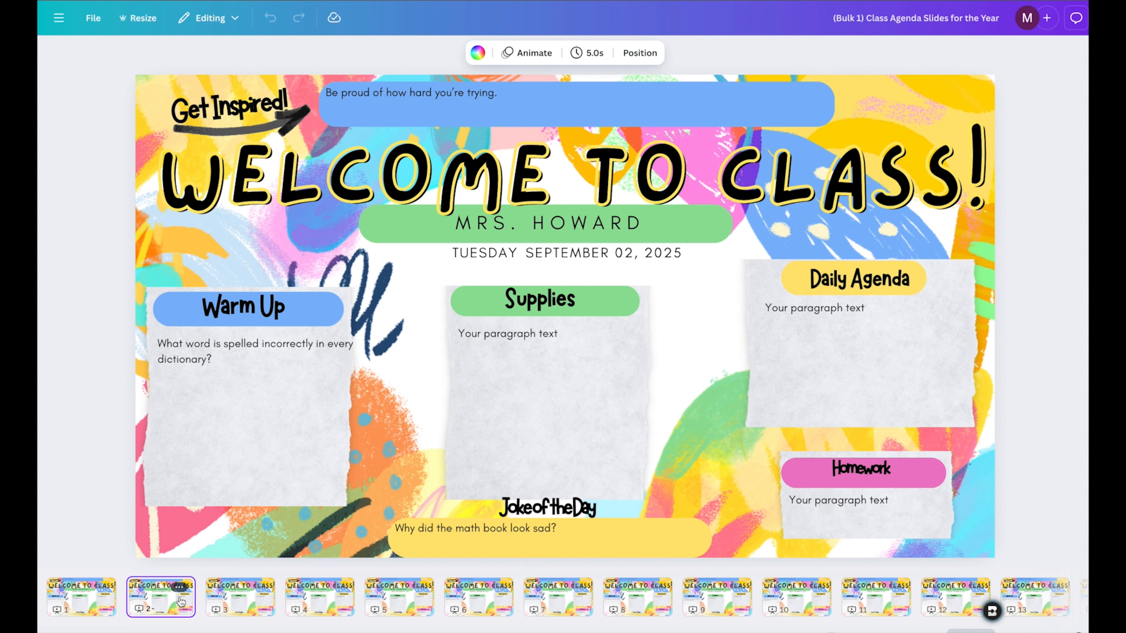
key("Right")
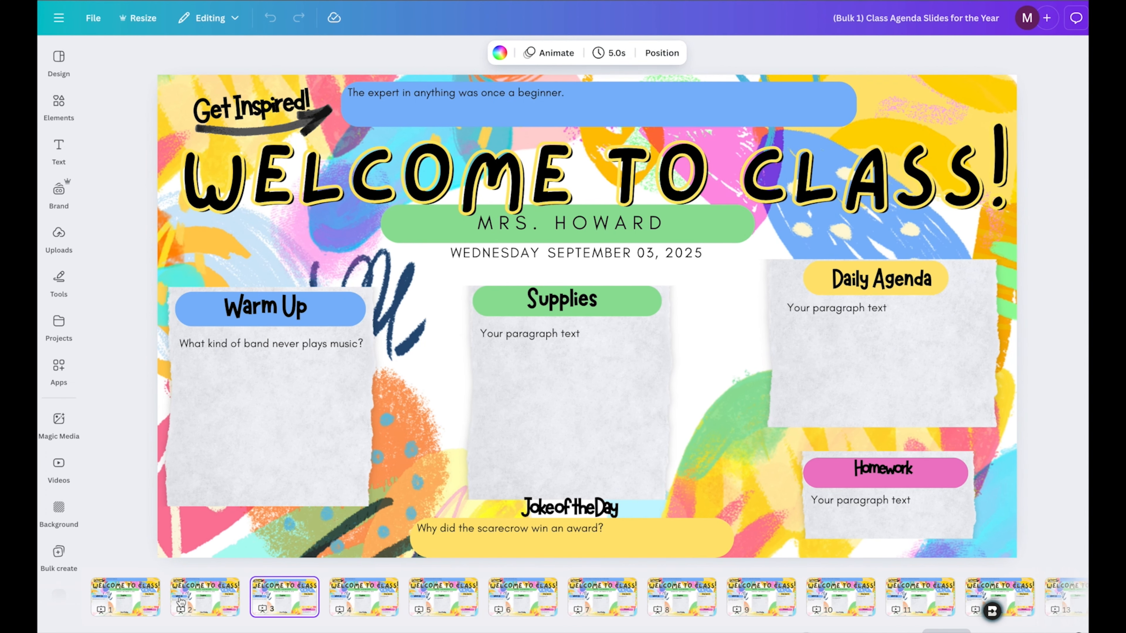
key("Right")
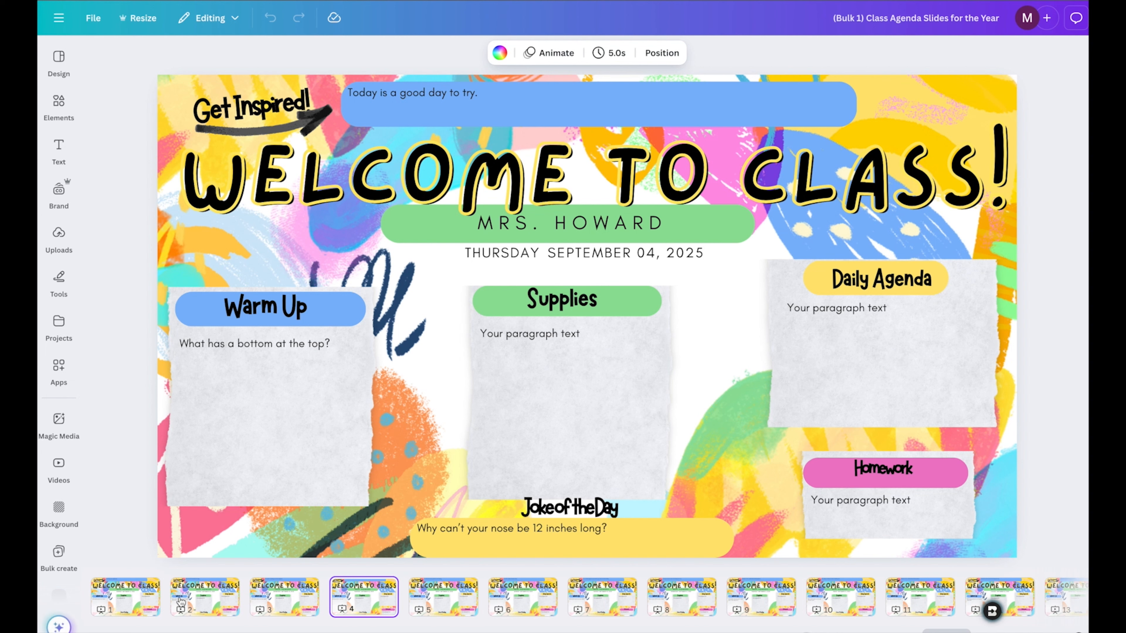
key("Right")
key("Right")
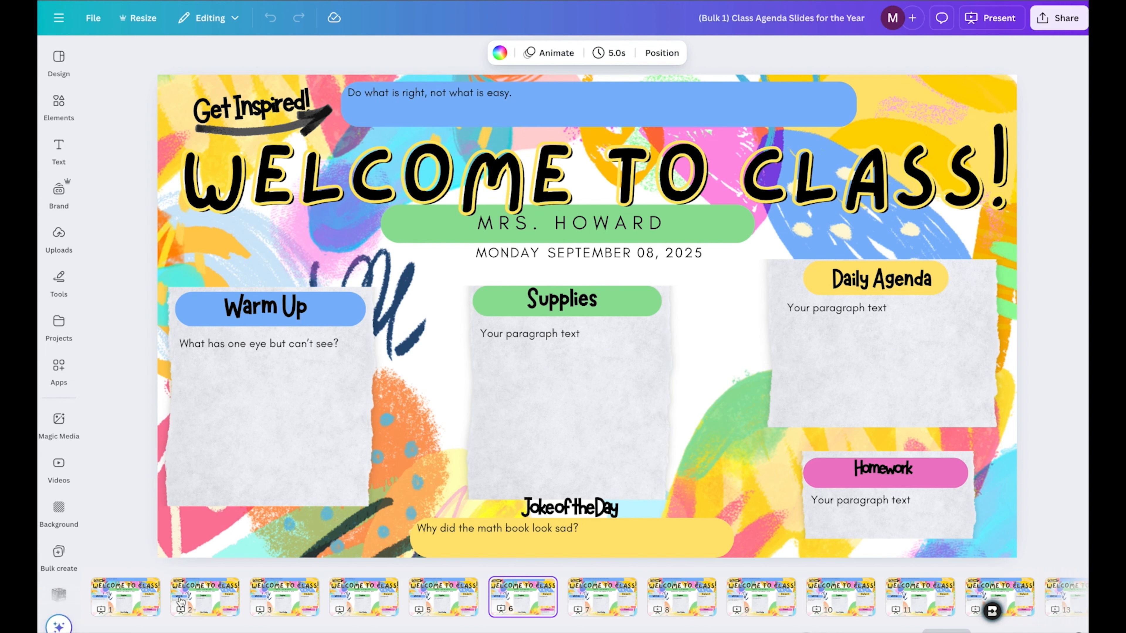
key("Right")
key("Right")
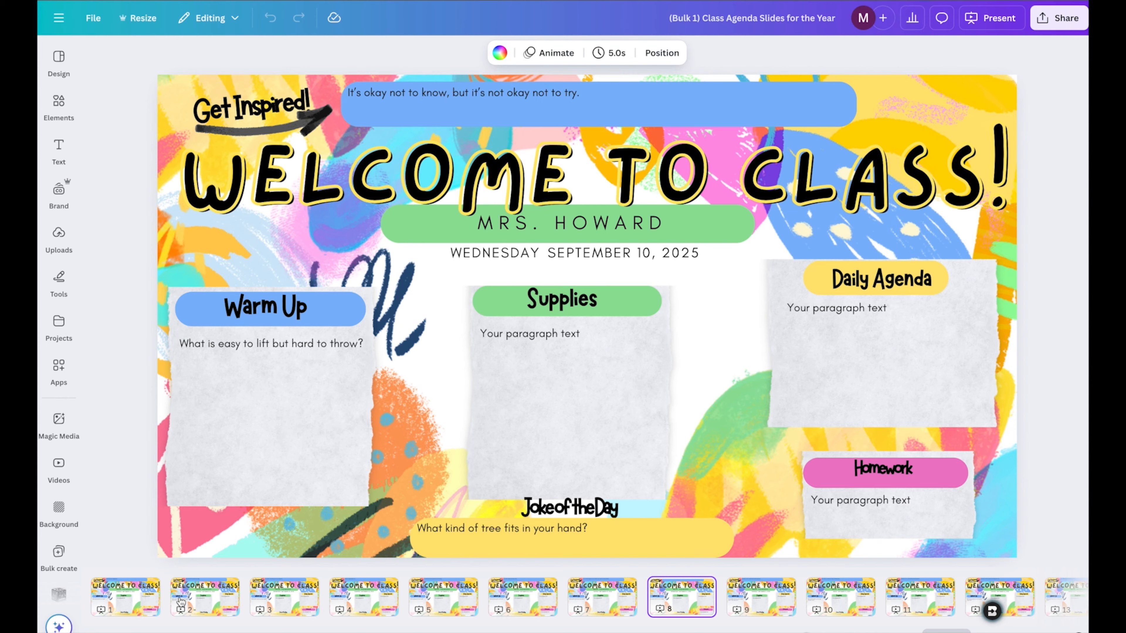
key("Right")
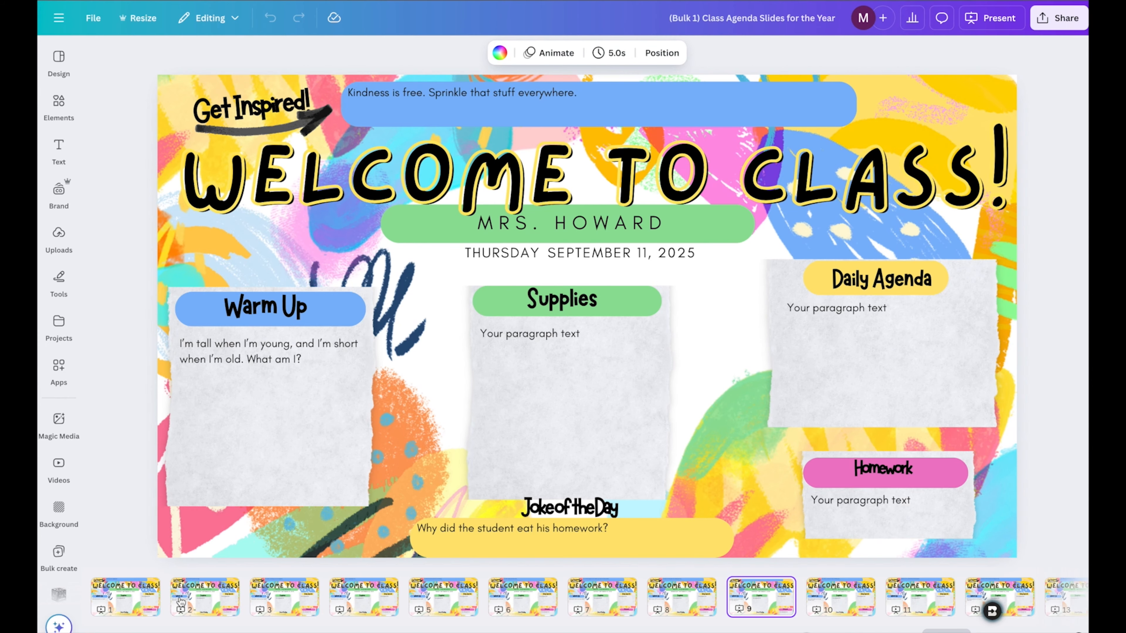
key("Right")
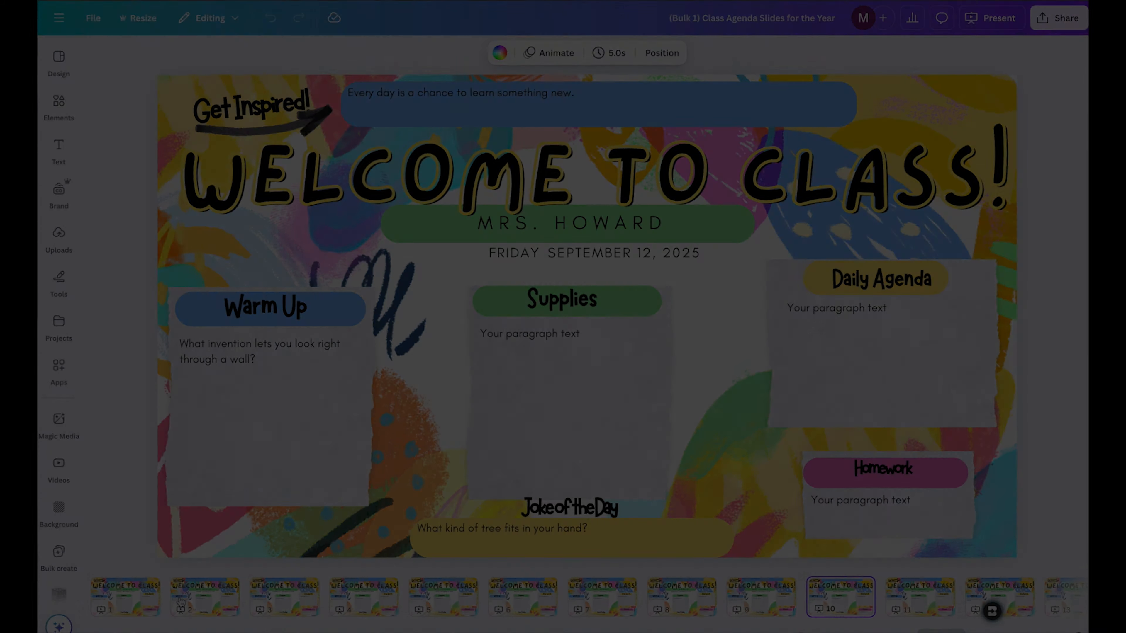